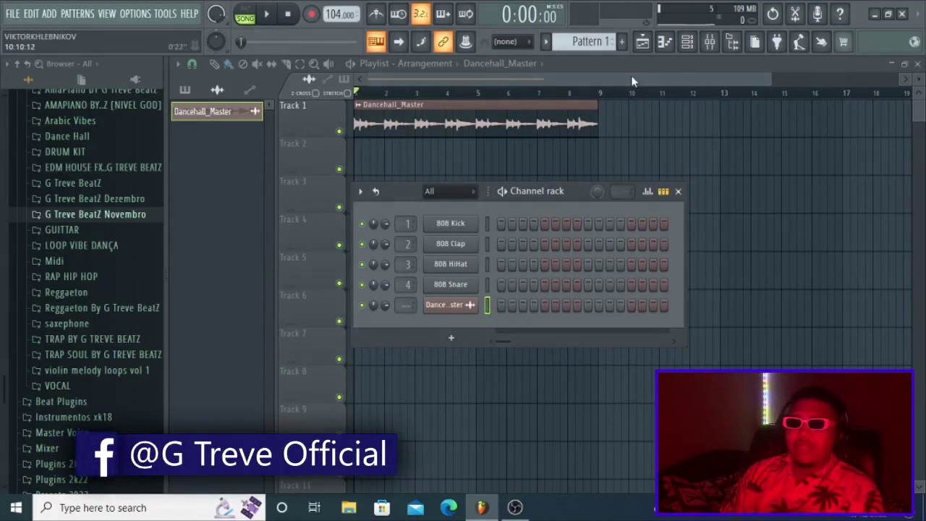
Step: Place a Pattern 1 clip on Track 2 so that it starts at bar 1, beneath the Dancehall_Master loop
{"action": "key", "text": "F6"}
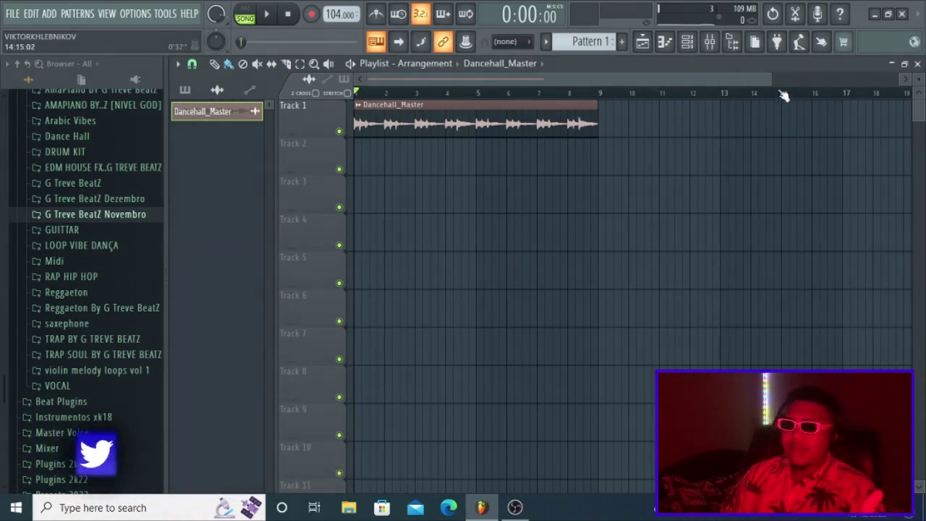
{"action": "left_click_drag", "start_coordinate": [771, 80], "coordinate": [695, 74]}
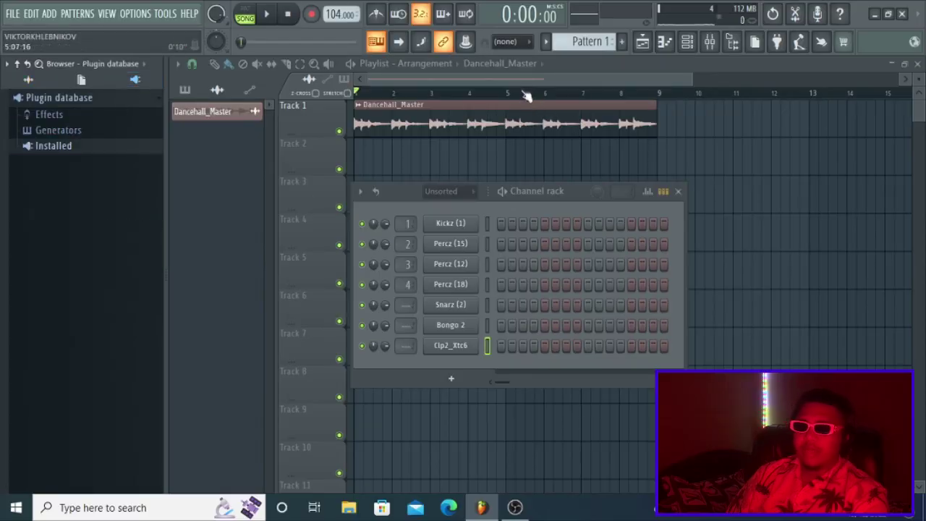
{"action": "key", "text": "F6"}
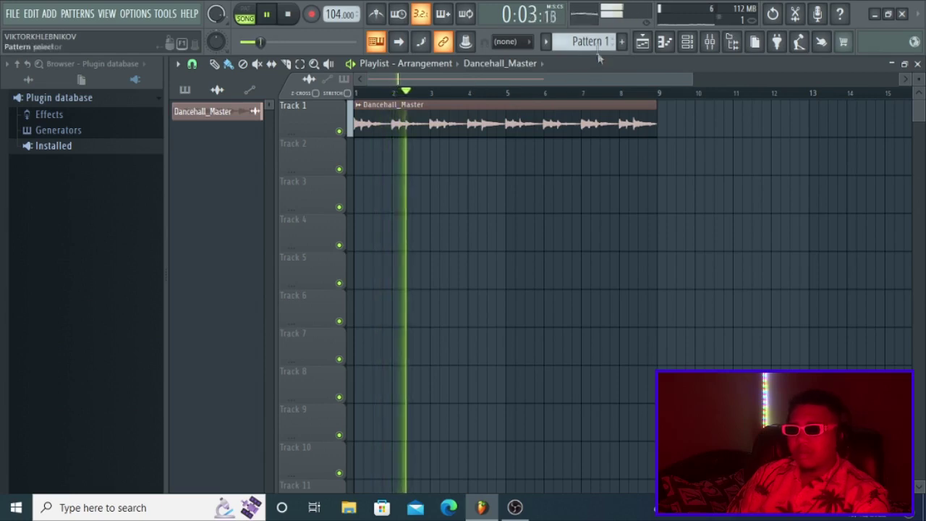
{"action": "left_click", "coordinate": [590, 44]}
{"action": "left_click", "coordinate": [492, 170]}
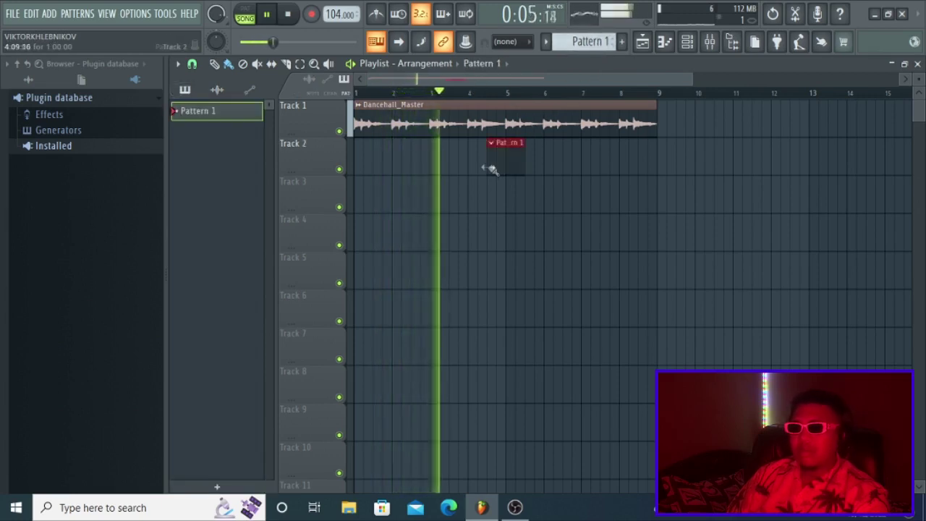
{"action": "left_click_drag", "start_coordinate": [504, 168], "coordinate": [321, 168]}
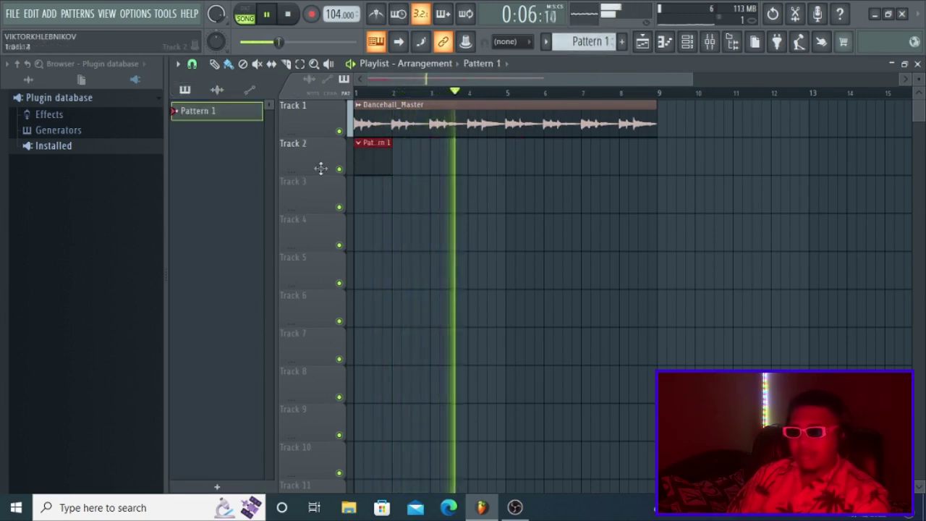
Step: Open Pattern 1's channels and audition the Percz, Bongo 2 and Clp2_Xtc6 samples
{"action": "double_click", "coordinate": [371, 152]}
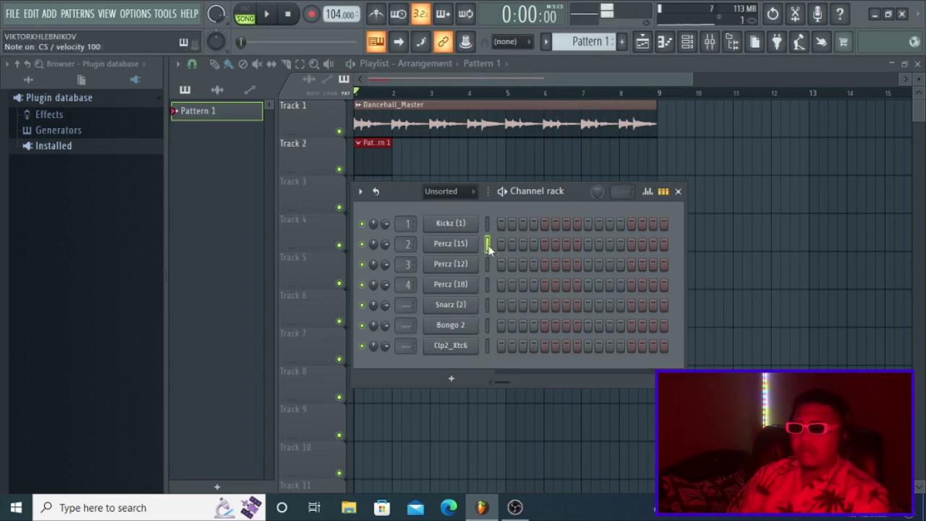
{"action": "key", "text": "space"}
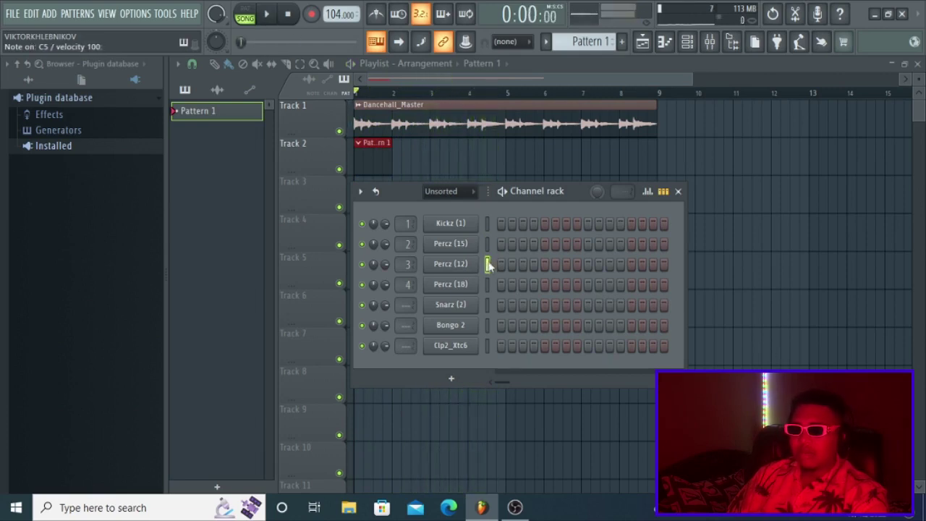
{"action": "left_click", "coordinate": [487, 264]}
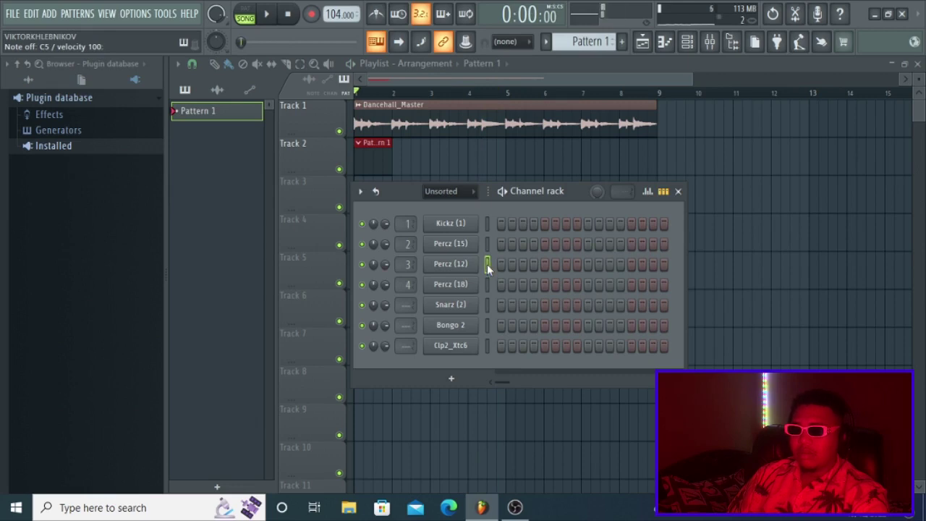
{"action": "left_click", "coordinate": [486, 247]}
{"action": "left_click", "coordinate": [485, 282]}
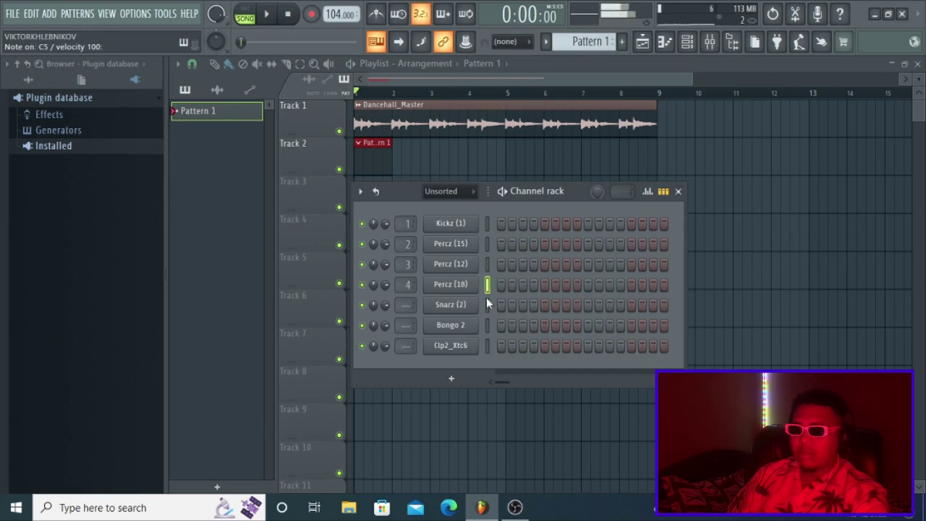
{"action": "left_click", "coordinate": [488, 325]}
{"action": "left_click", "coordinate": [487, 345]}
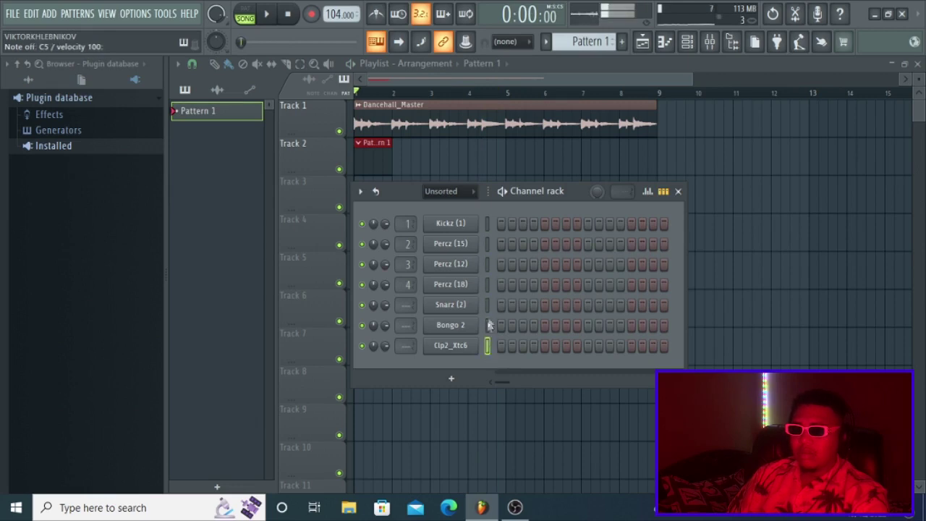
Step: Add two Snarz (2) notes on C5 in the piano roll, at steps 11 and 14 of bar 1
{"action": "right_click", "coordinate": [463, 313]}
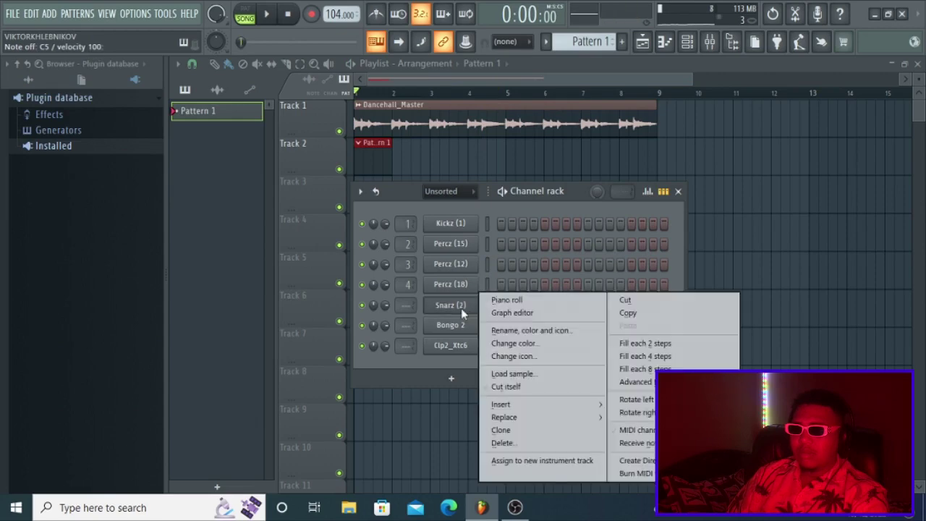
{"action": "left_click", "coordinate": [510, 299]}
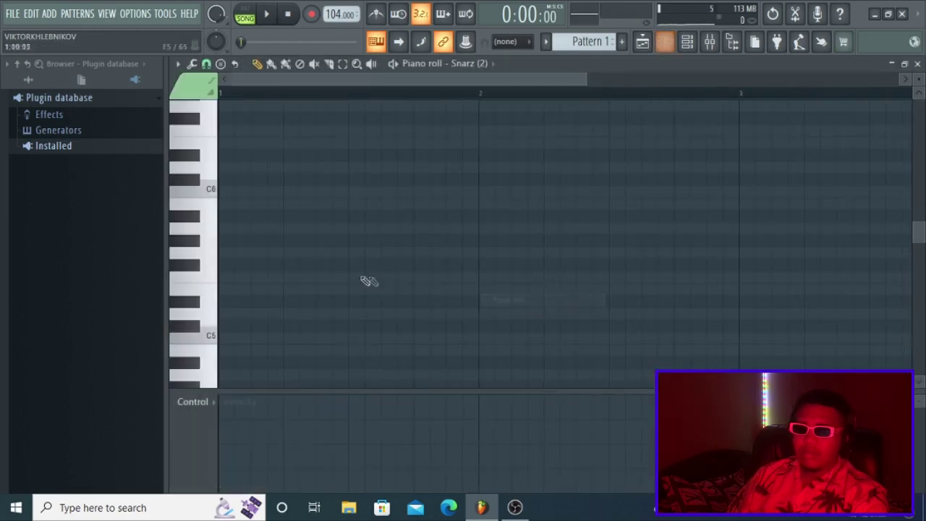
{"action": "scroll", "coordinate": [294, 248], "scroll_direction": "down", "scroll_amount": 3}
{"action": "key", "text": "space"}
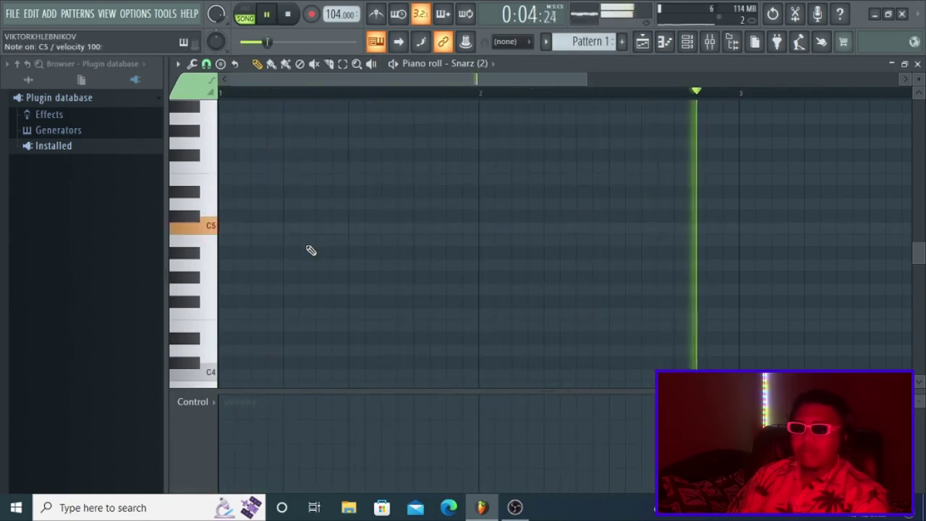
{"action": "key", "text": "space"}
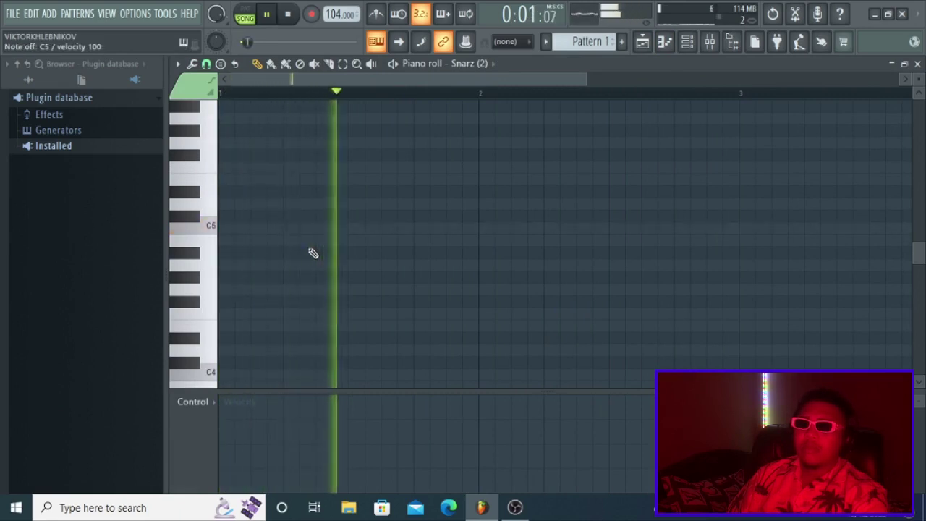
{"action": "key", "text": "space"}
{"action": "left_click_drag", "start_coordinate": [411, 229], "coordinate": [396, 229]}
{"action": "left_click", "coordinate": [417, 231]}
{"action": "left_click", "coordinate": [431, 228]}
Step: Add Kickz (1) notes on C5 at step 1 of bar 1 and at steps 1, 7 and 9 of bar 2
{"action": "left_click", "coordinate": [687, 41]}
{"action": "right_click", "coordinate": [463, 218]}
{"action": "left_click", "coordinate": [506, 225]}
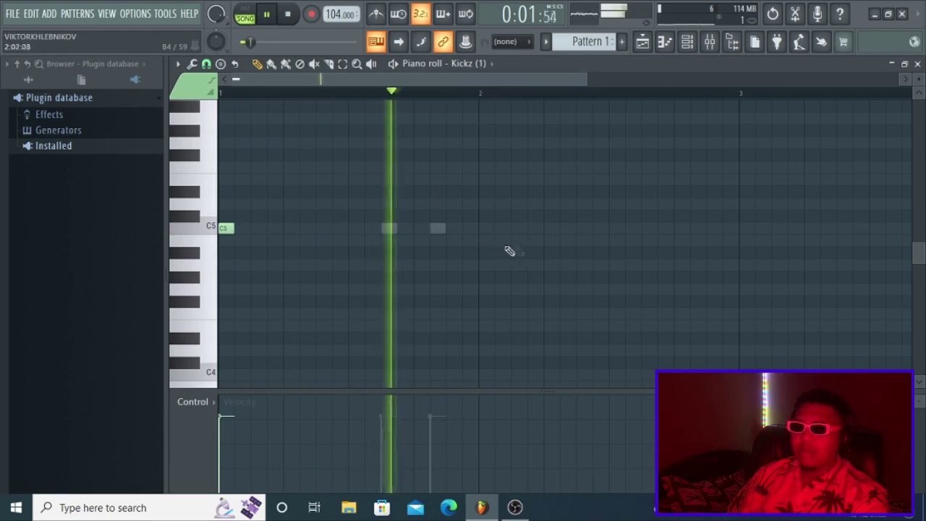
{"action": "left_click", "coordinate": [489, 229]}
{"action": "left_click", "coordinate": [581, 228]}
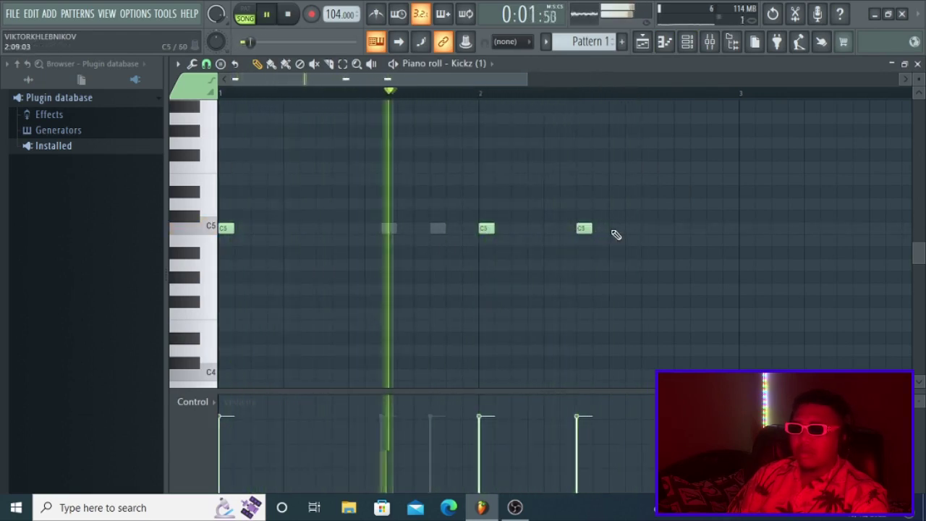
{"action": "left_click", "coordinate": [614, 229]}
{"action": "key", "text": "space"}
{"action": "key", "text": "space"}
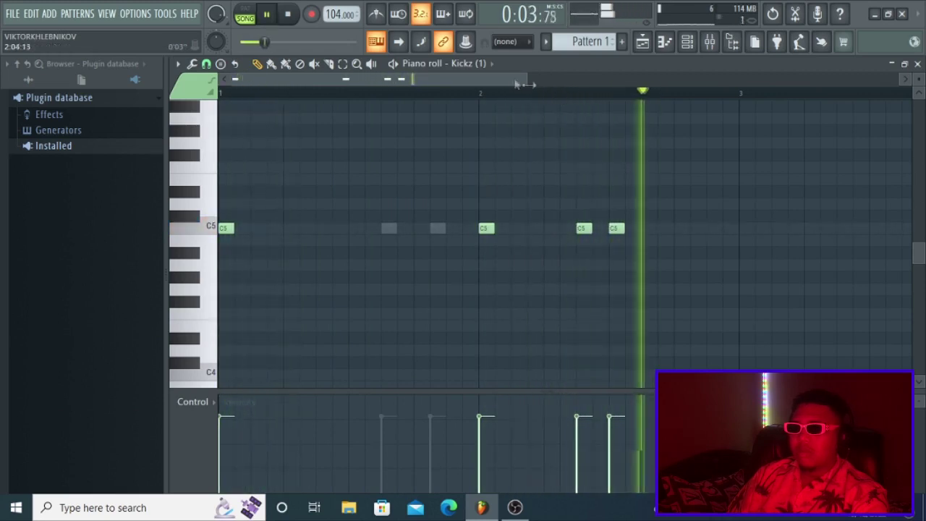
Step: Extend the Kickz (1) pattern with C5 notes at step 15 of bar 2 and step 1 of bar 3
{"action": "key", "text": "space"}
{"action": "left_click_drag", "start_coordinate": [504, 78], "coordinate": [546, 79]}
{"action": "key", "text": "space"}
{"action": "key", "text": "space"}
{"action": "left_click", "coordinate": [611, 230]}
{"action": "key", "text": "space"}
{"action": "left_click", "coordinate": [646, 229]}
{"action": "key", "text": "space"}
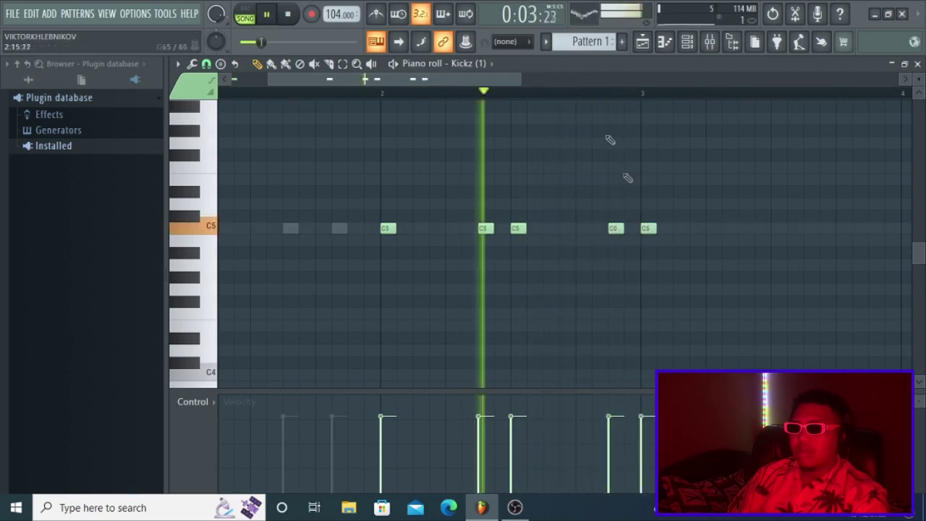
{"action": "left_click_drag", "start_coordinate": [499, 78], "coordinate": [558, 80]}
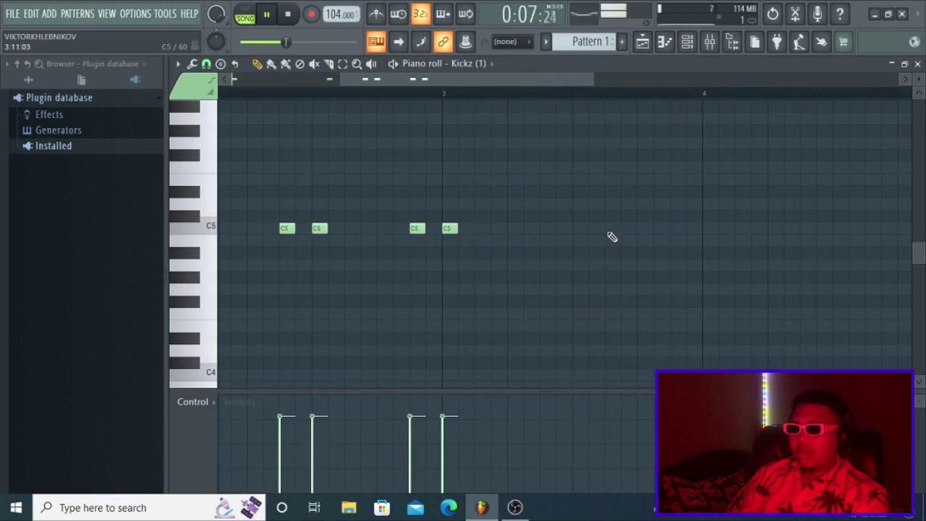
Step: Return to the Snarz (2) piano roll and add C5 notes at steps 4 and 7 of bar 1
{"action": "left_click", "coordinate": [643, 43]}
{"action": "key", "text": "space"}
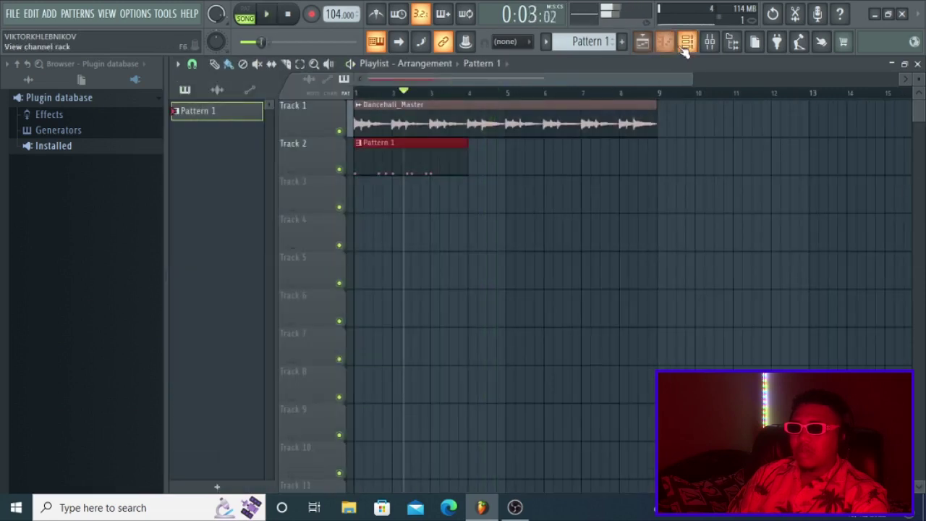
{"action": "double_click", "coordinate": [430, 162]}
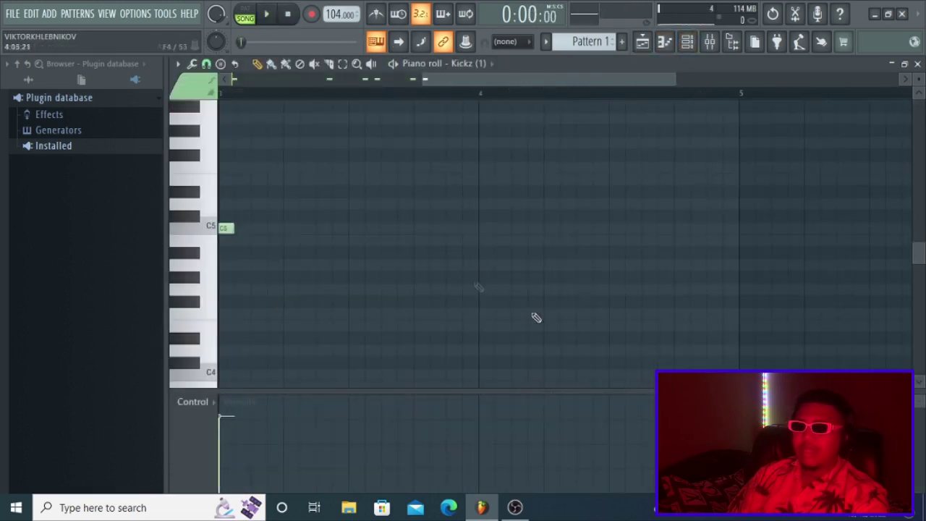
{"action": "left_click_drag", "start_coordinate": [510, 85], "coordinate": [238, 85]}
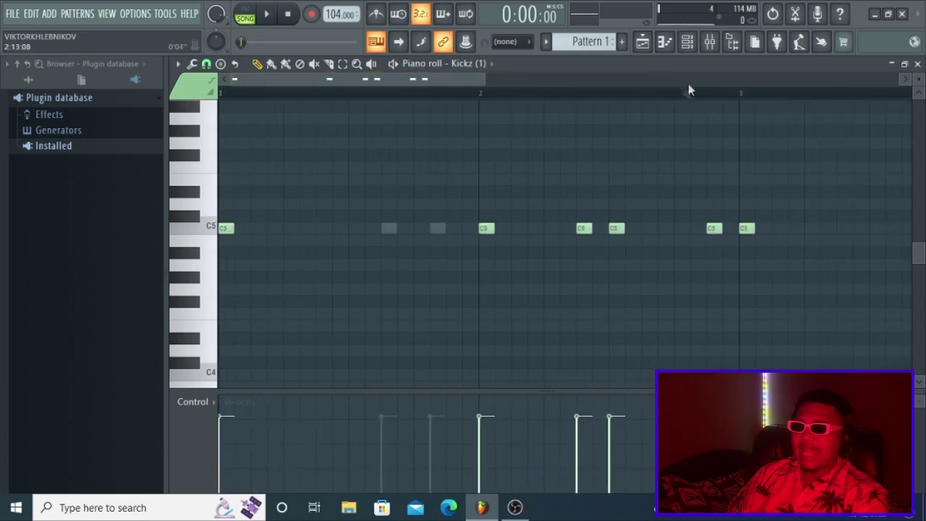
{"action": "left_click", "coordinate": [688, 43]}
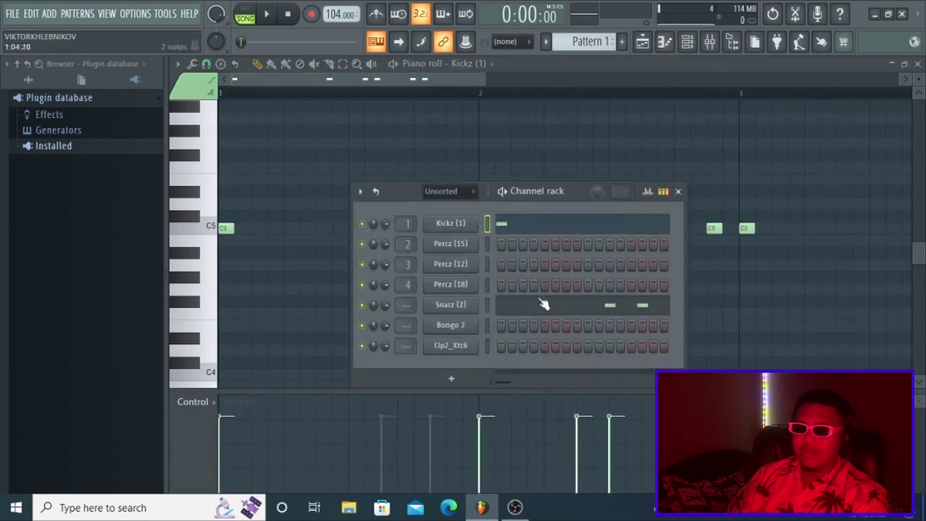
{"action": "left_click", "coordinate": [544, 304]}
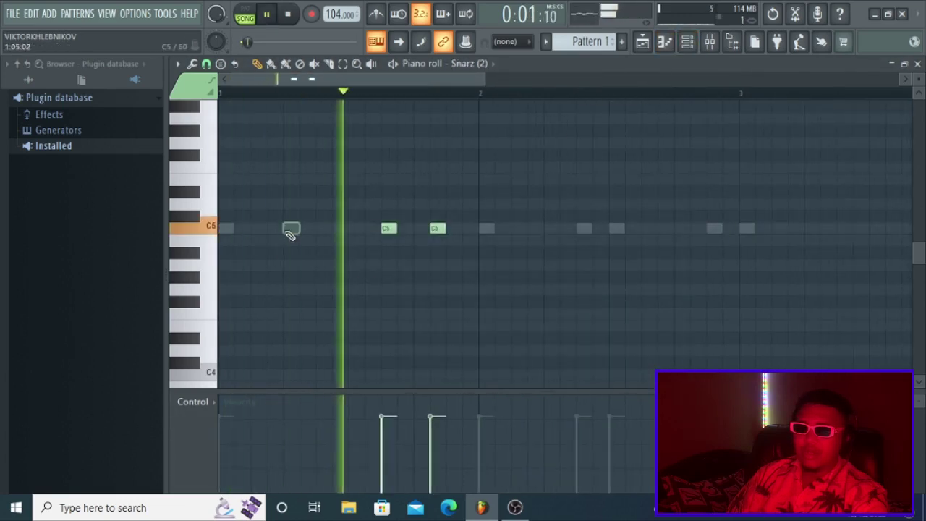
{"action": "left_click", "coordinate": [258, 228]}
{"action": "key", "text": "space"}
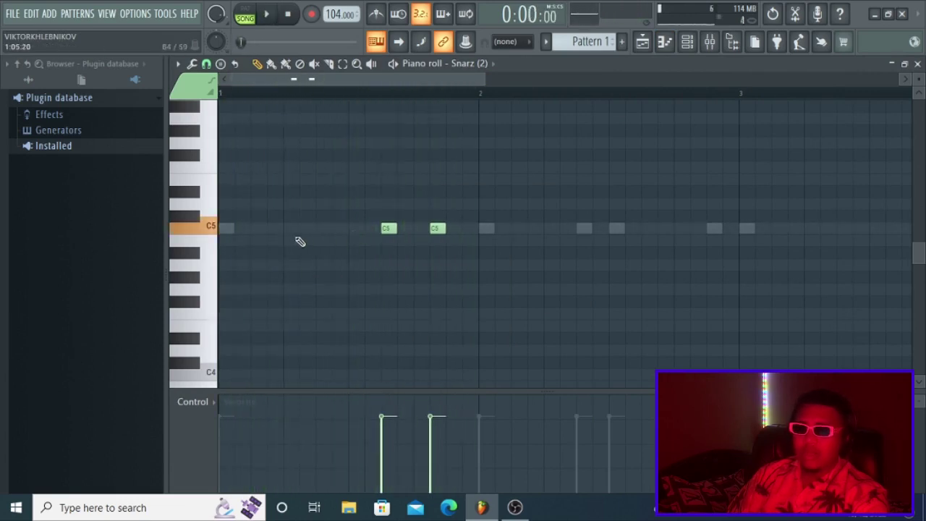
{"action": "key", "text": "space"}
{"action": "left_click", "coordinate": [320, 233]}
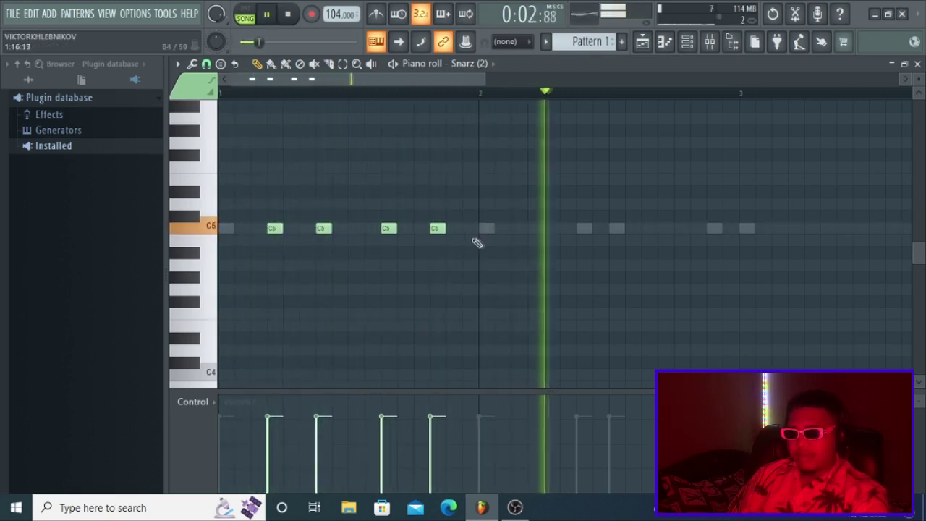
{"action": "key", "text": "space"}
Step: Duplicate the four bar 1 Snarz (2) notes to the same steps of bar 2 and play back the result
{"action": "left_click_drag", "start_coordinate": [494, 216], "coordinate": [278, 244]}
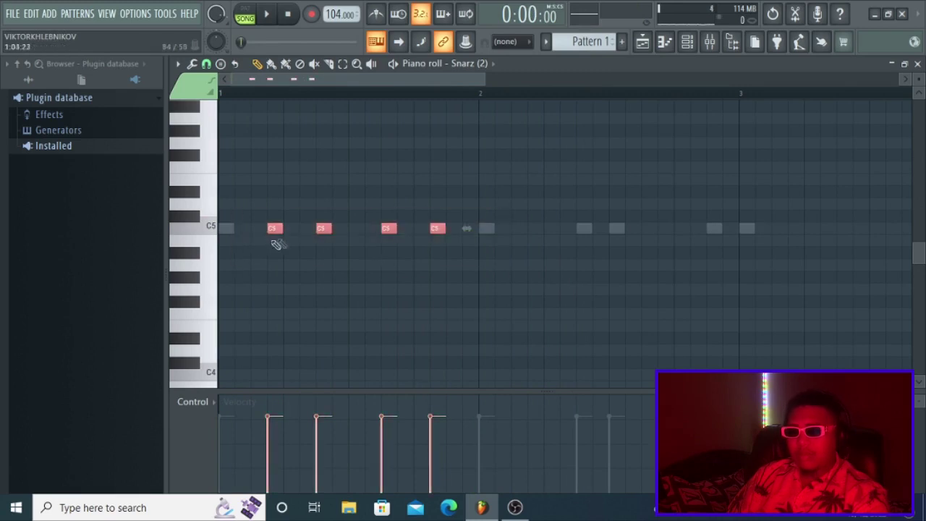
{"action": "left_click_drag", "start_coordinate": [357, 229], "coordinate": [487, 224]}
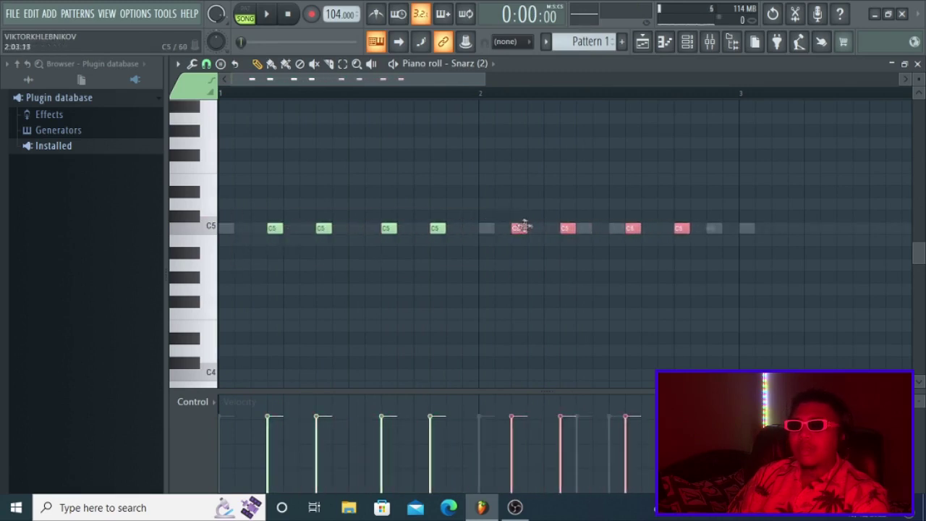
{"action": "key", "text": "space"}
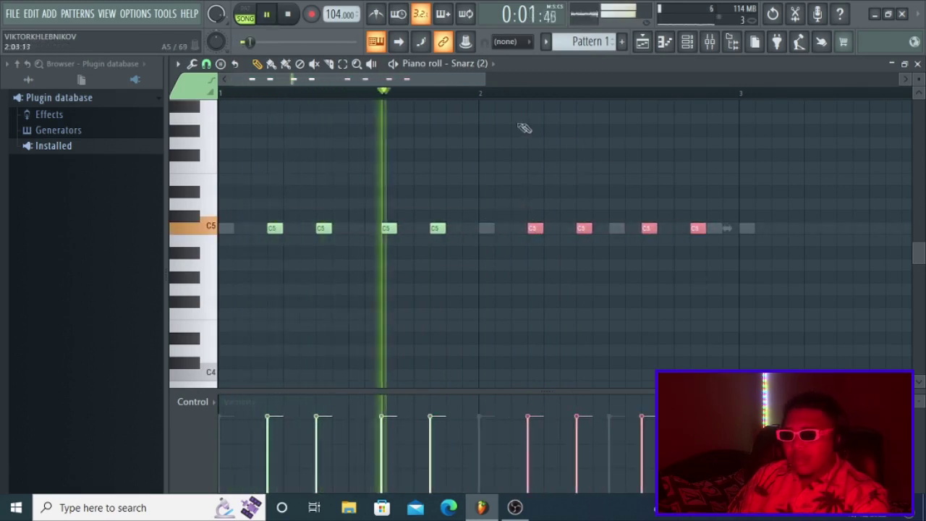
{"action": "left_click_drag", "start_coordinate": [465, 82], "coordinate": [522, 97]}
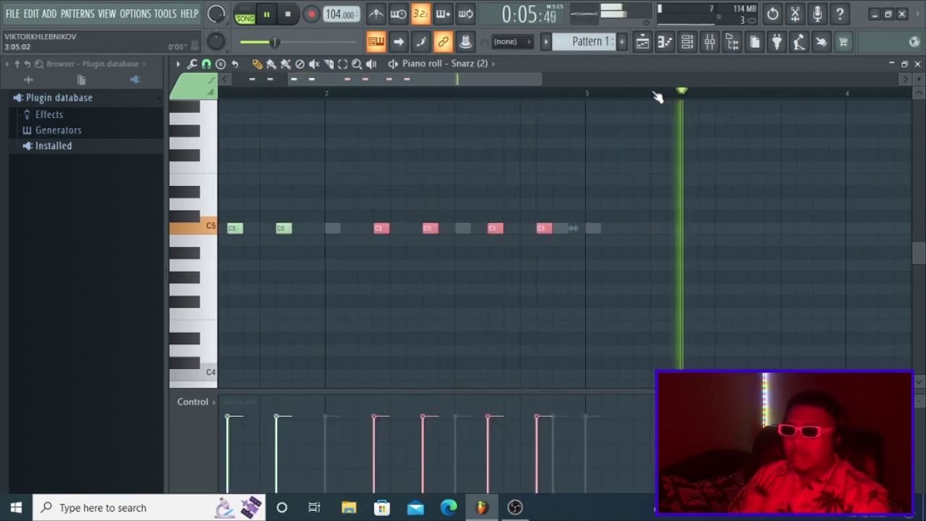
{"action": "key", "text": "space"}
Step: Add Kickz (1) notes on C5 at steps 7, 11, 12 and 13 of bar 3 and replay that section
{"action": "left_click", "coordinate": [687, 42]}
{"action": "left_click", "coordinate": [549, 224]}
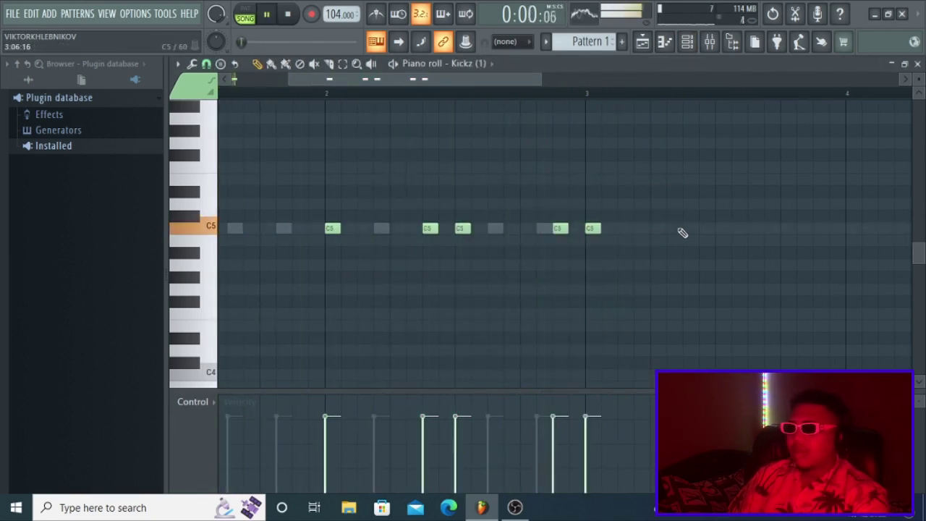
{"action": "left_click", "coordinate": [753, 229]}
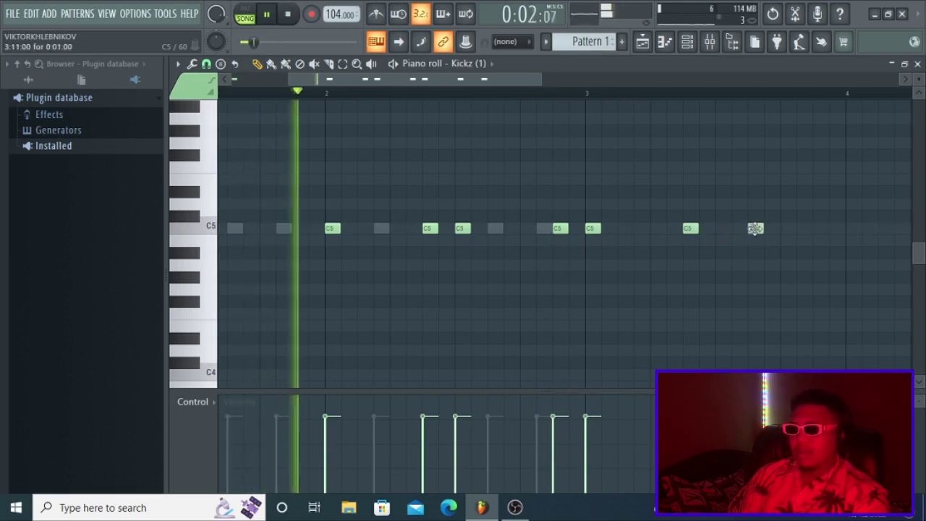
{"action": "left_click", "coordinate": [785, 229]}
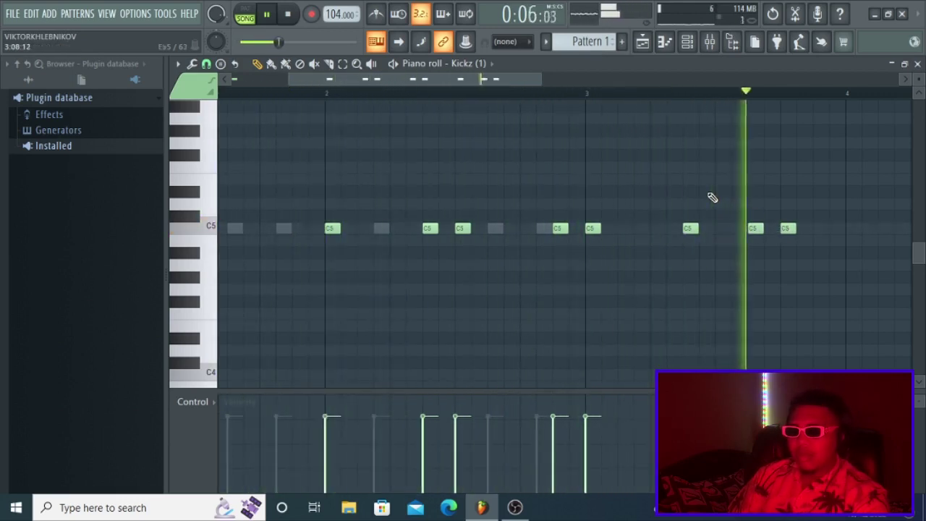
{"action": "left_click_drag", "start_coordinate": [504, 82], "coordinate": [590, 129]}
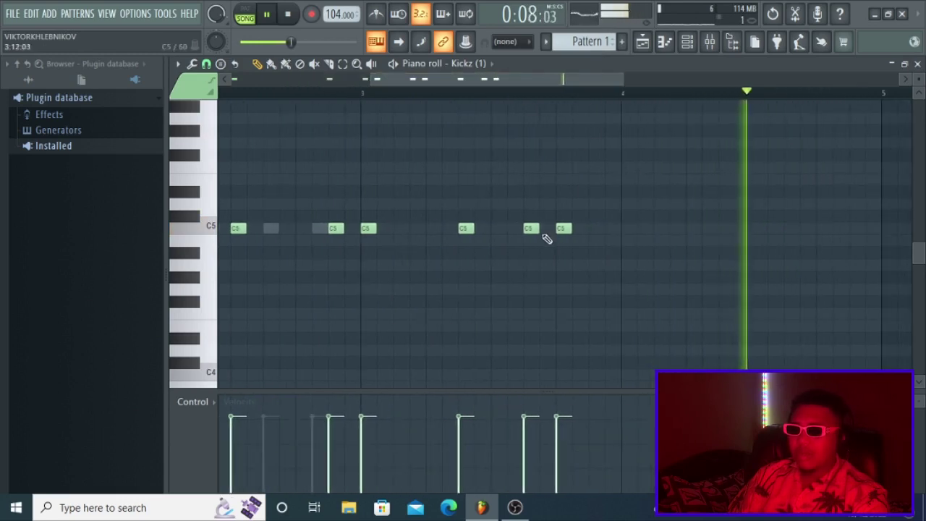
{"action": "left_click", "coordinate": [412, 95]}
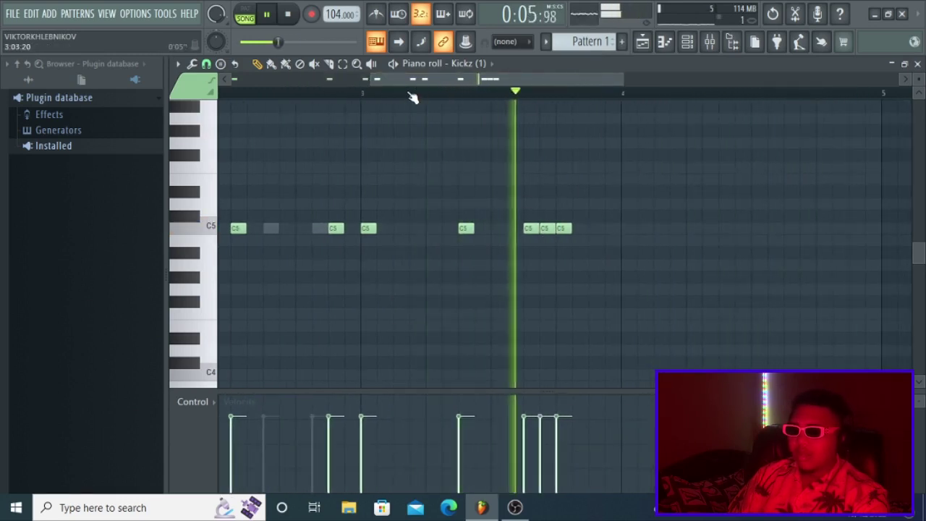
Step: Add Kickz (1) notes on C5 at step 15 of bar 3 and steps 1 and 7 of bar 4, replaying the section
{"action": "left_click", "coordinate": [595, 228]}
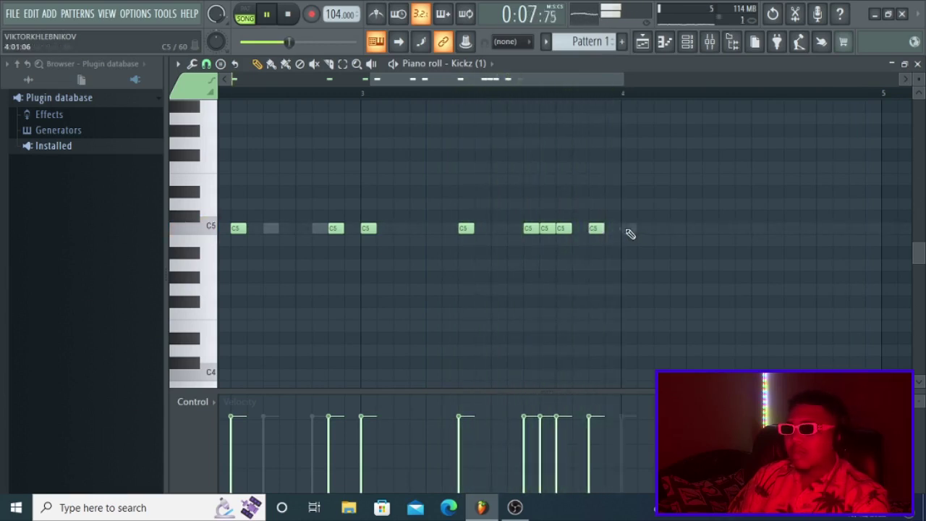
{"action": "key", "text": "space"}
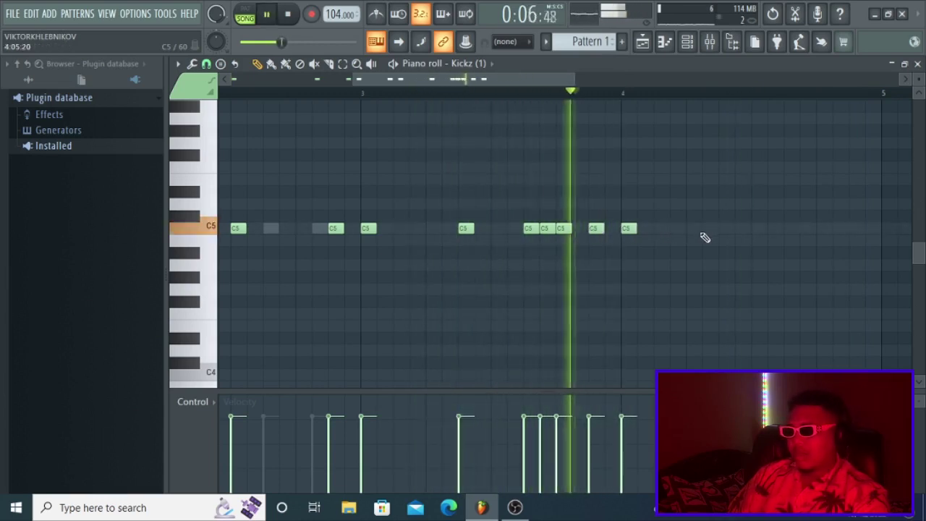
{"action": "left_click", "coordinate": [725, 228]}
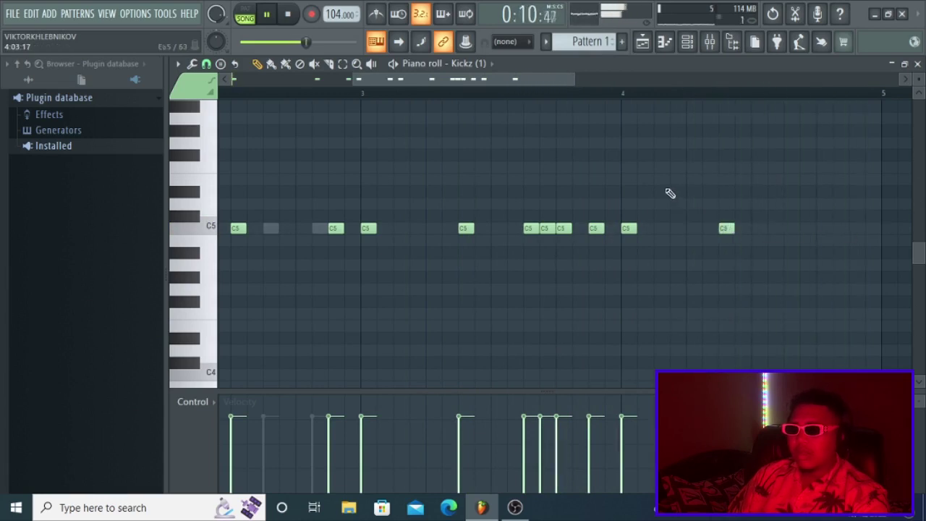
{"action": "left_click_drag", "start_coordinate": [575, 80], "coordinate": [646, 82]}
{"action": "key", "text": "space"}
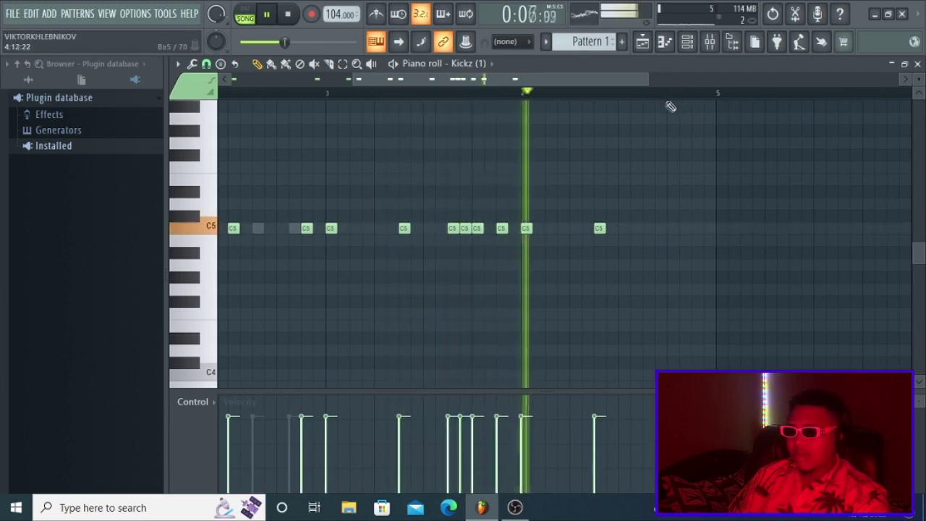
Step: Finish bar 4 of the Kickz (1) pattern with C5 notes at steps 13 and 15
{"action": "left_click", "coordinate": [659, 229]}
{"action": "key", "text": "space"}
{"action": "key", "text": "space"}
{"action": "right_click", "coordinate": [661, 228]}
{"action": "left_click", "coordinate": [672, 228]}
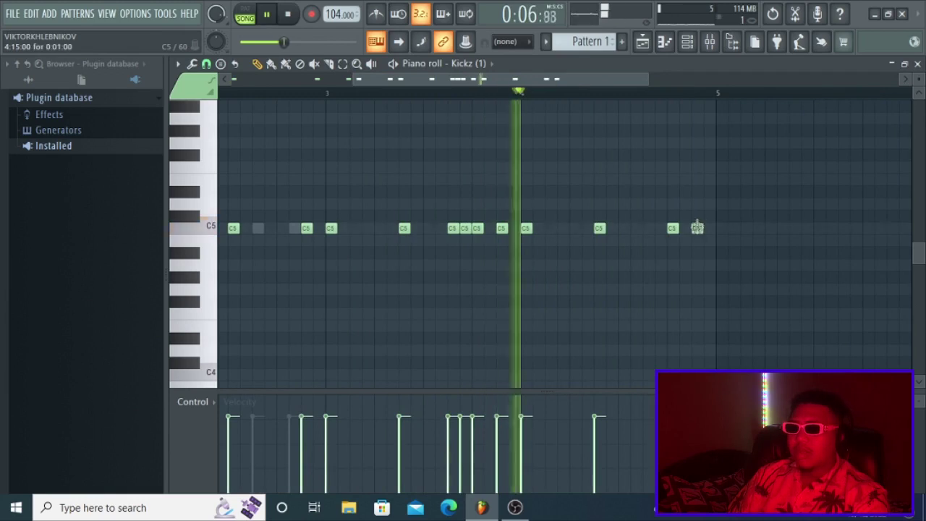
Step: Position the second Pattern 1 clip at bar 5 on Track 2 and open the Snarz (2) piano roll
{"action": "left_click", "coordinate": [642, 41]}
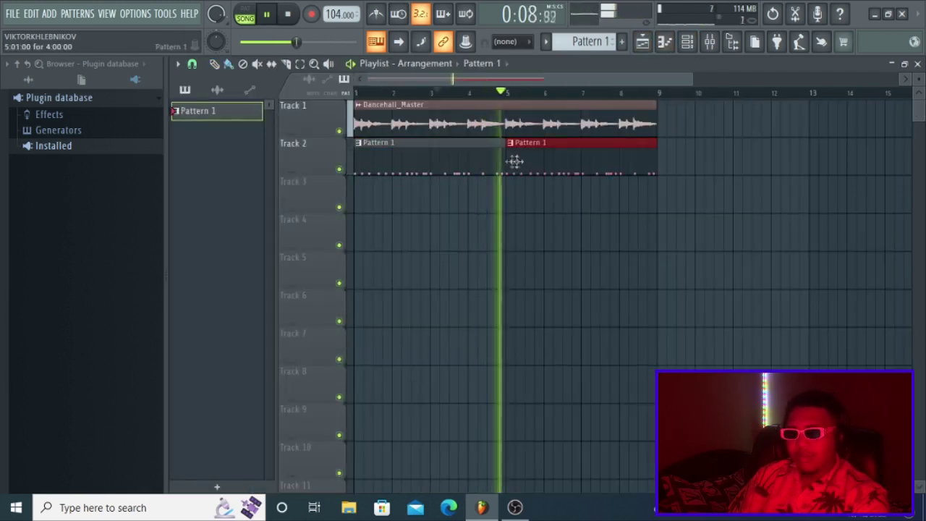
{"action": "double_click", "coordinate": [471, 165]}
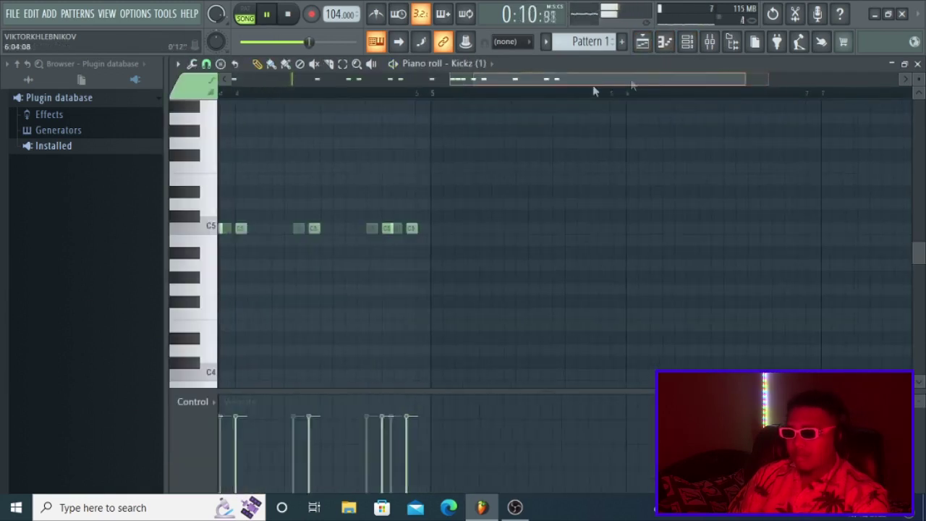
{"action": "left_click", "coordinate": [686, 42]}
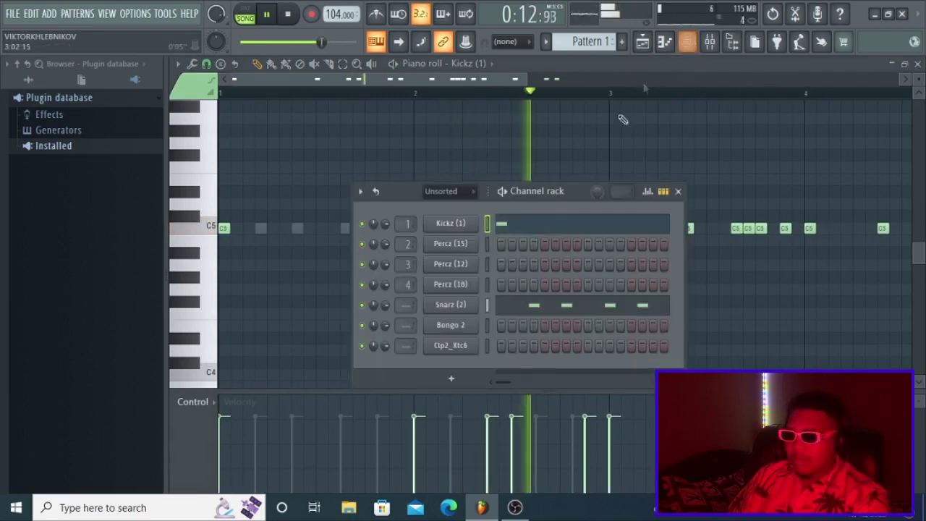
{"action": "left_click", "coordinate": [569, 305]}
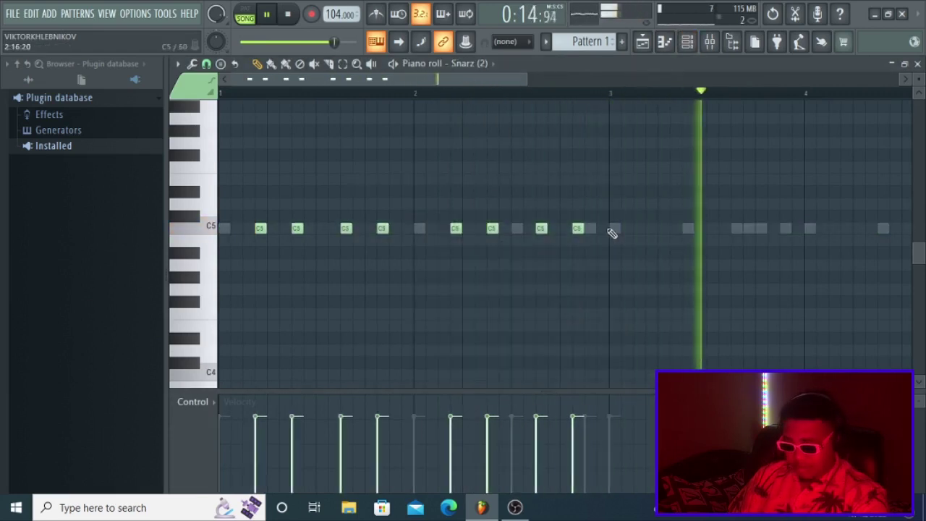
Step: Audition the Percz (15) and Bongo 2 sounds in the channel rack
{"action": "left_click", "coordinate": [686, 42]}
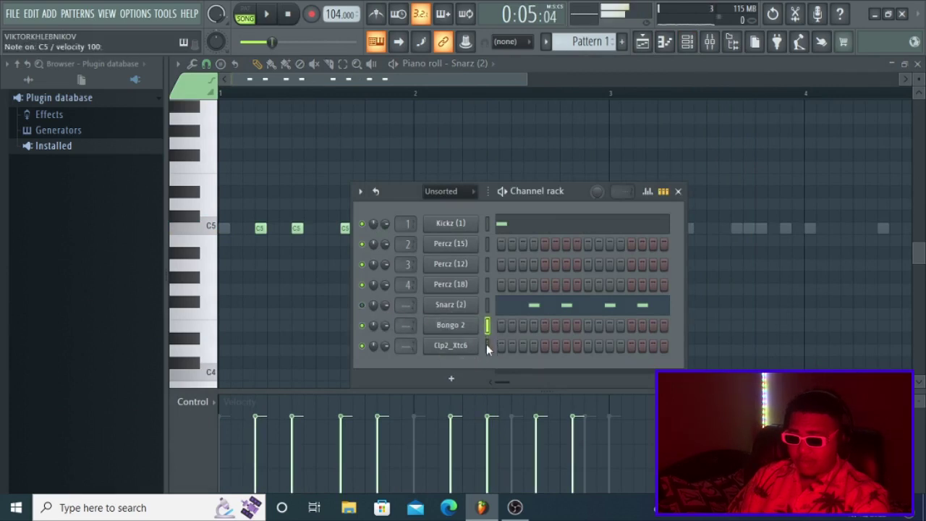
{"action": "left_click", "coordinate": [486, 244]}
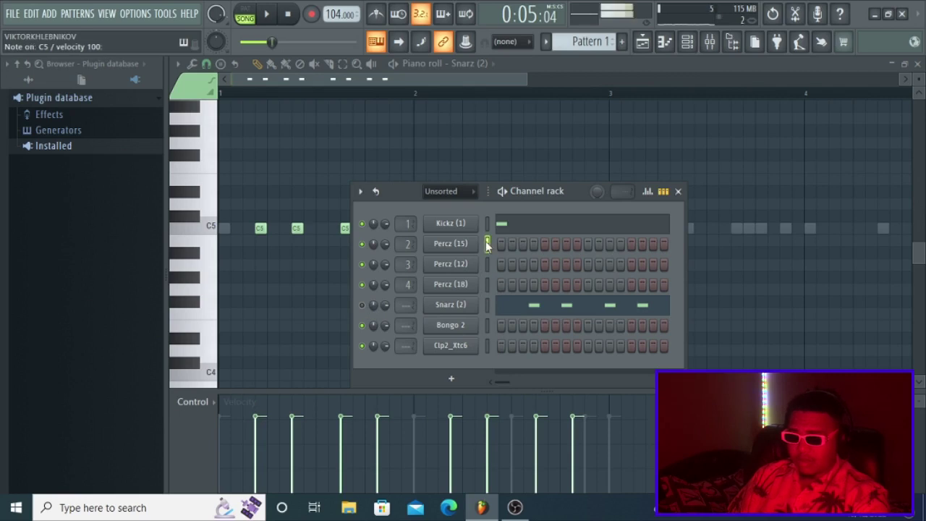
{"action": "left_click", "coordinate": [487, 326]}
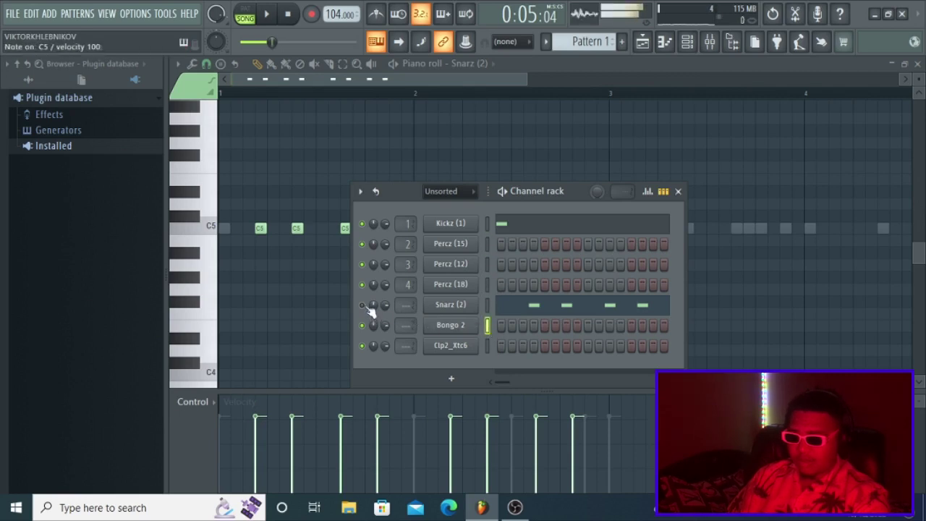
Step: Duplicate the eight Snarz (2) notes of bars 1 and 2 into bars 3 and 4 and play them back
{"action": "left_click", "coordinate": [567, 310]}
{"action": "left_click", "coordinate": [567, 310]}
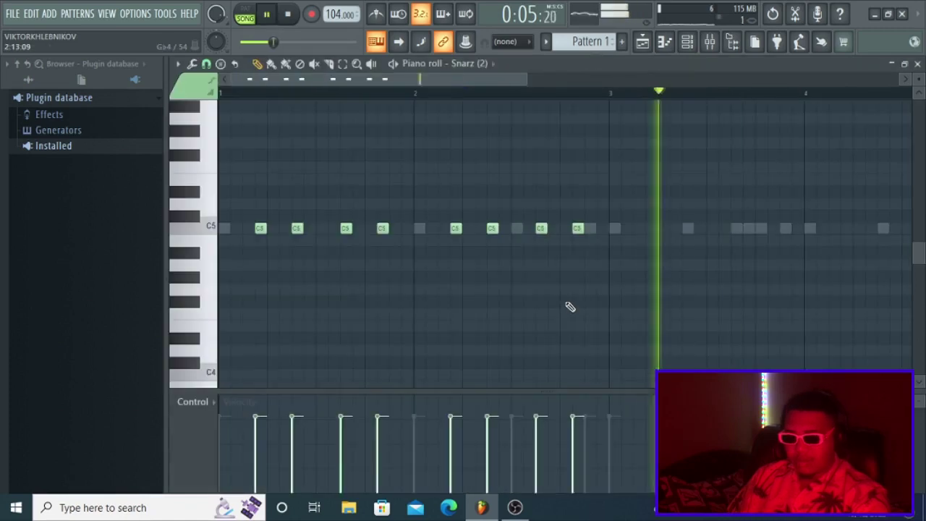
{"action": "left_click", "coordinate": [291, 17]}
{"action": "key", "text": "space"}
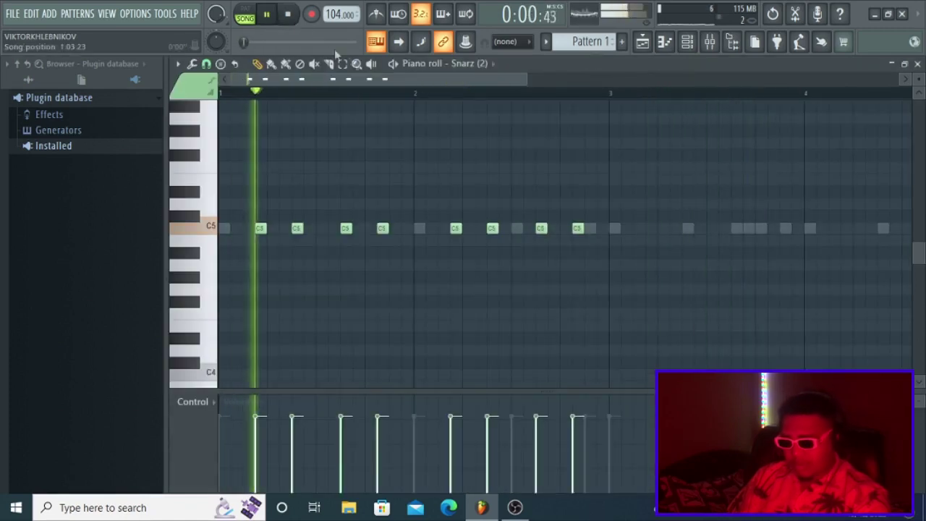
{"action": "mouse_move", "coordinate": [649, 226]}
{"action": "left_mouse_down"}
{"action": "mouse_move", "coordinate": [234, 246]}
{"action": "mouse_move", "coordinate": [653, 223]}
{"action": "left_mouse_up"}
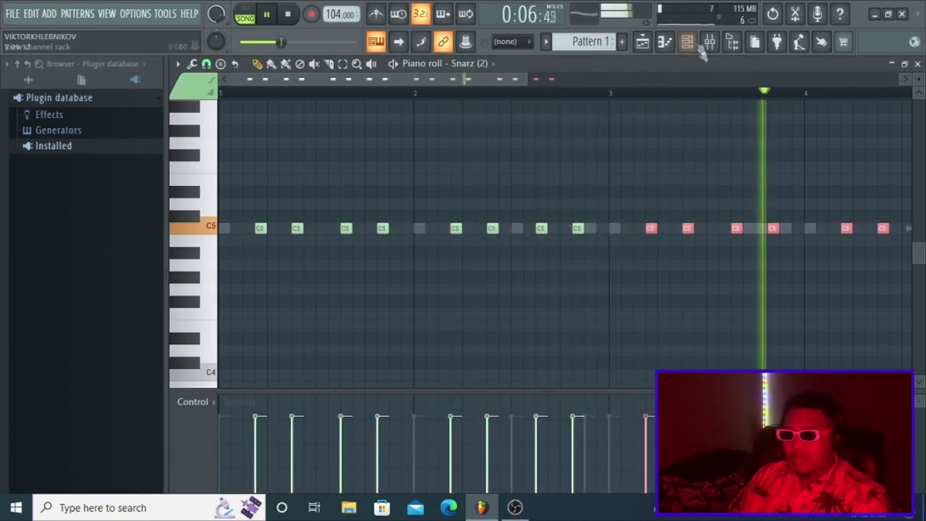
Step: Load Fruity Compressor into slot 1 of the kick's mixer track, Insert 1
{"action": "left_click", "coordinate": [687, 41]}
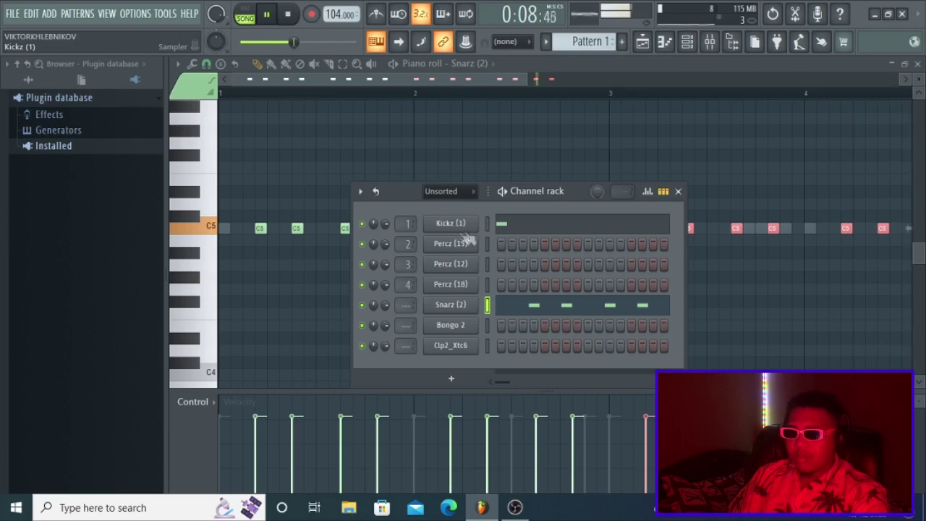
{"action": "key", "text": "space"}
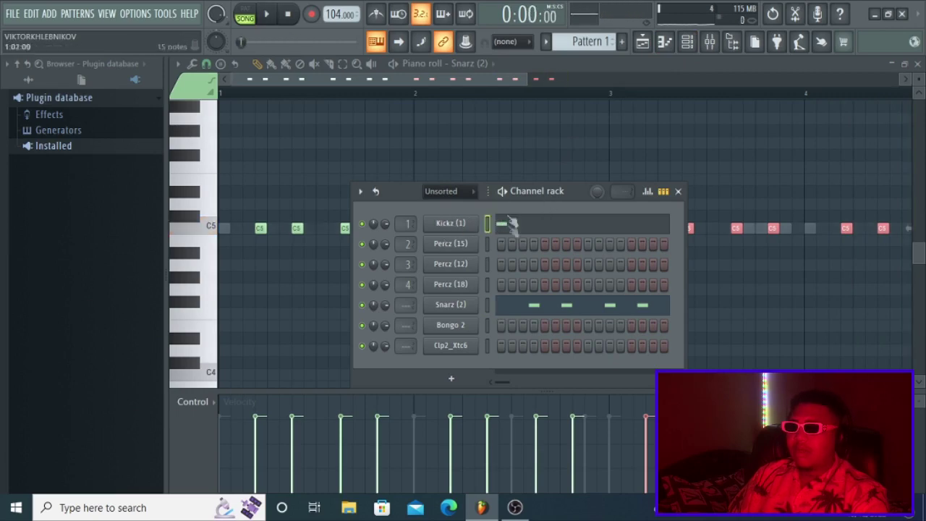
{"action": "left_click", "coordinate": [716, 41]}
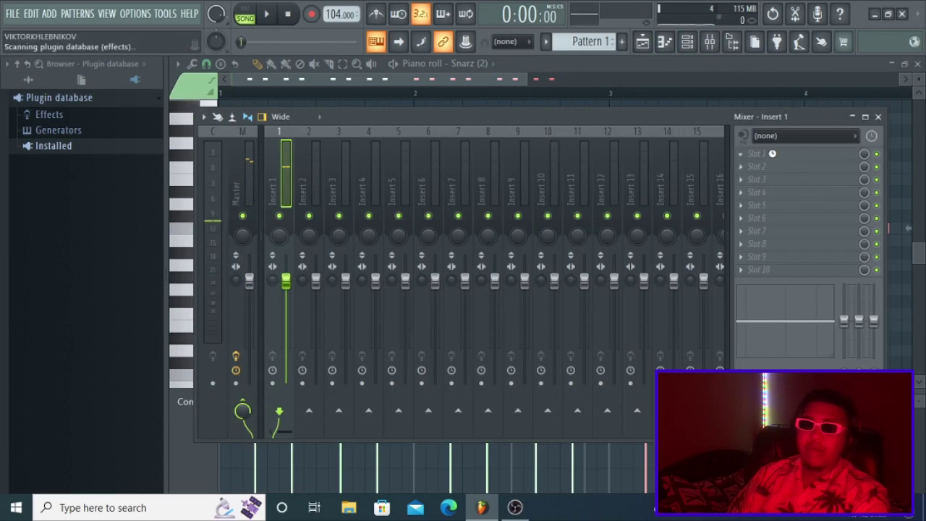
{"action": "left_click", "coordinate": [772, 153]}
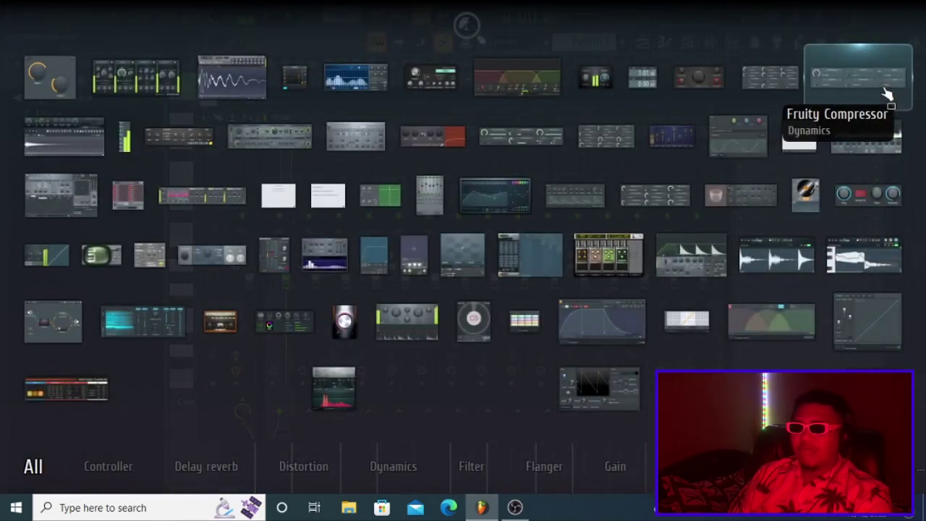
{"action": "left_click_drag", "start_coordinate": [882, 88], "coordinate": [733, 167]}
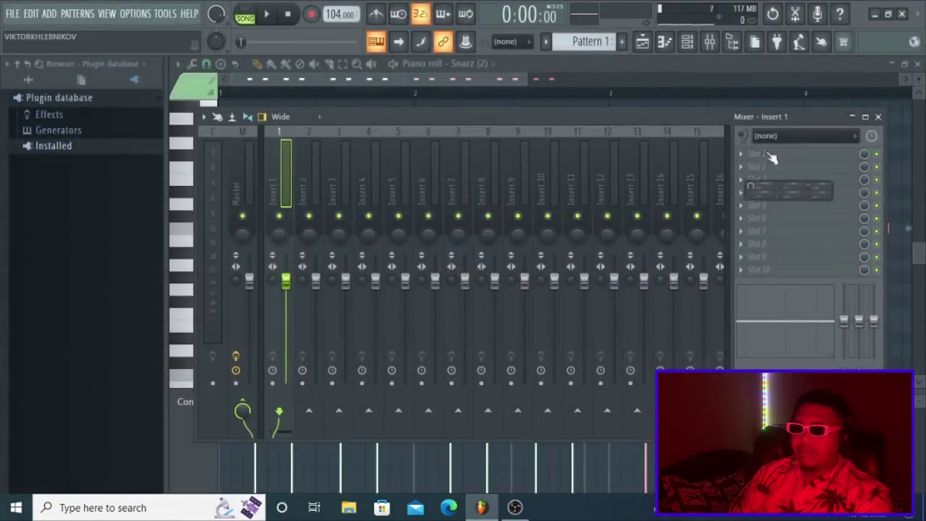
Step: Apply the Drums preset to the Insert 1 compressor and play the arrangement in the playlist
{"action": "left_click", "coordinate": [544, 198]}
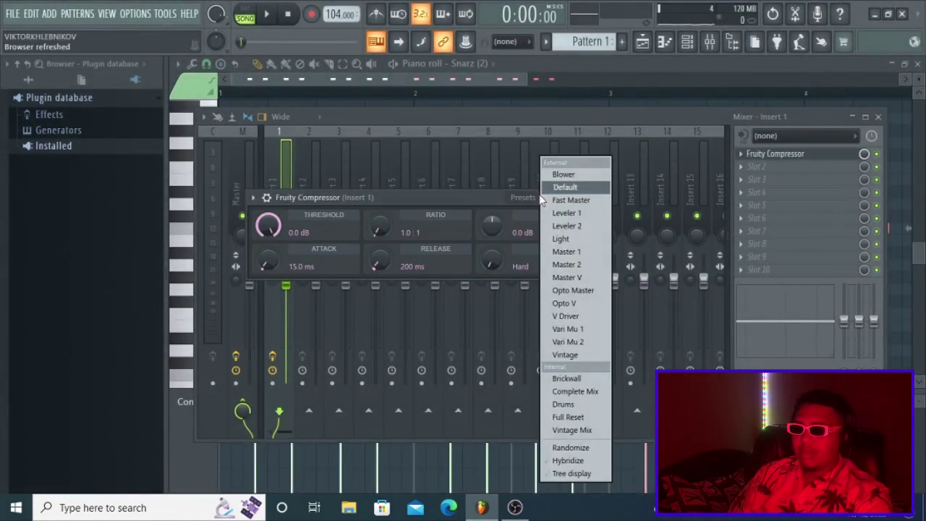
{"action": "left_click", "coordinate": [563, 404]}
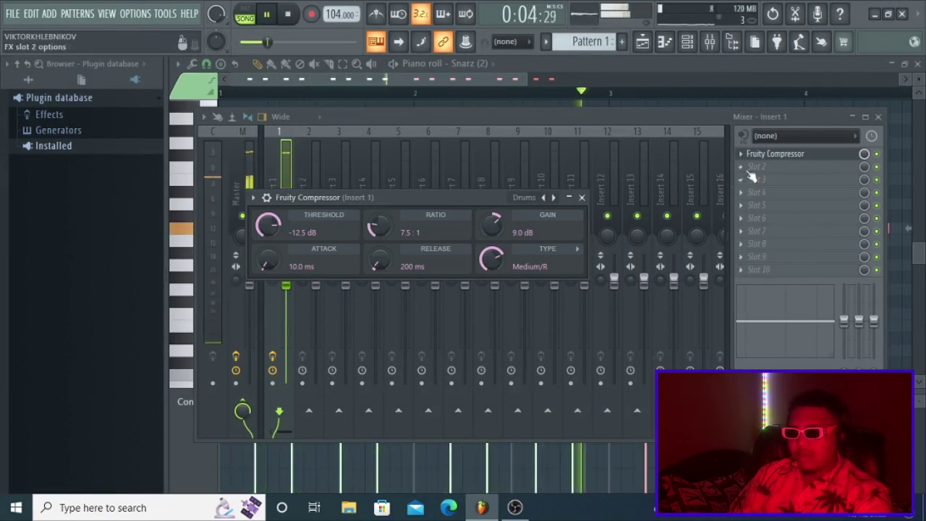
{"action": "left_click", "coordinate": [642, 41]}
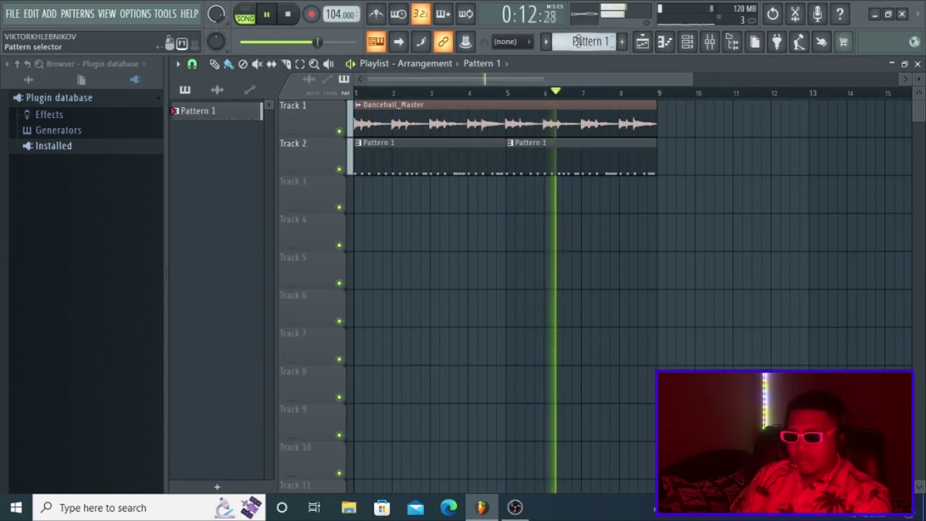
Step: Add a second Fruity Compressor to slot 2 of Insert 1
{"action": "left_click", "coordinate": [688, 41]}
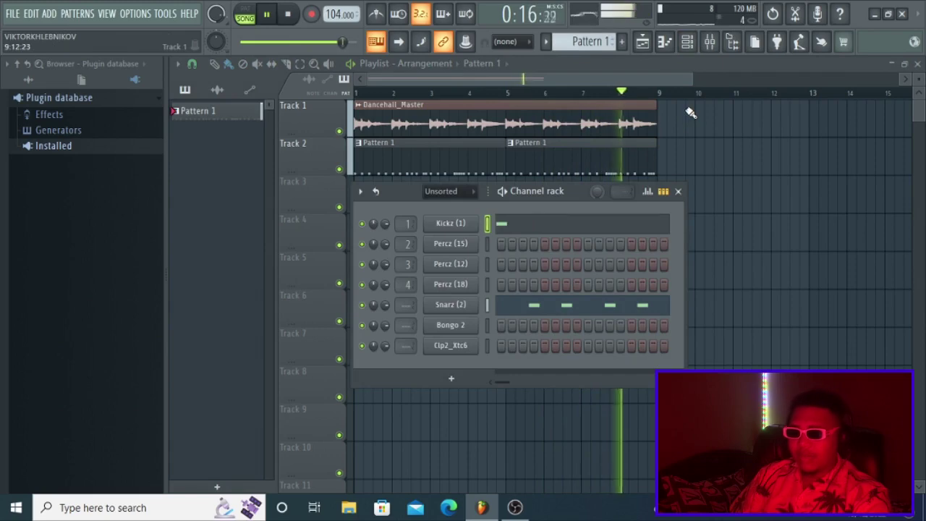
{"action": "left_click", "coordinate": [711, 43]}
{"action": "left_click", "coordinate": [792, 168]}
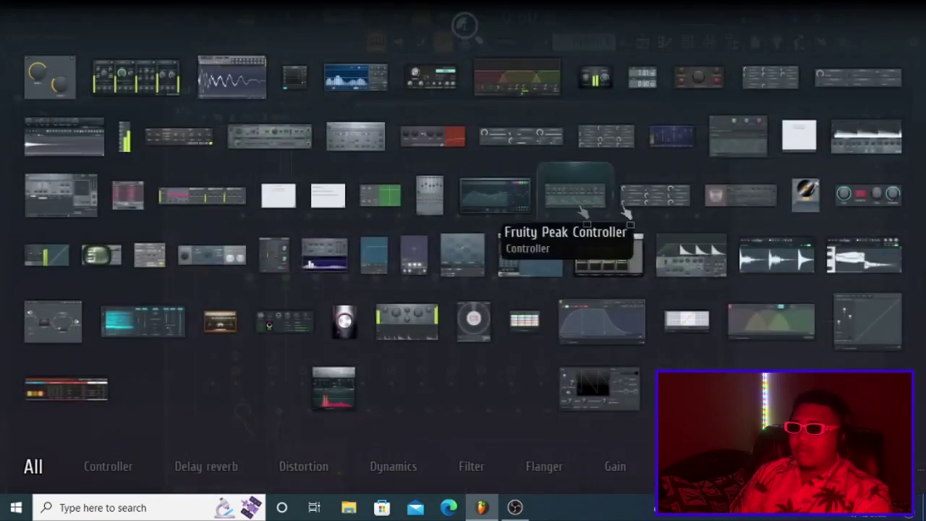
{"action": "left_click_drag", "start_coordinate": [865, 84], "coordinate": [760, 172]}
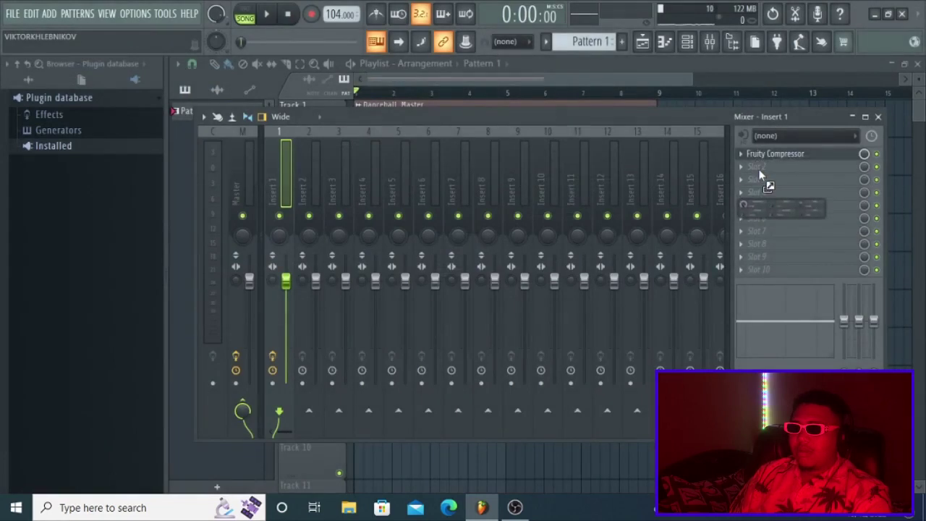
{"action": "left_click_drag", "start_coordinate": [763, 176], "coordinate": [761, 171]}
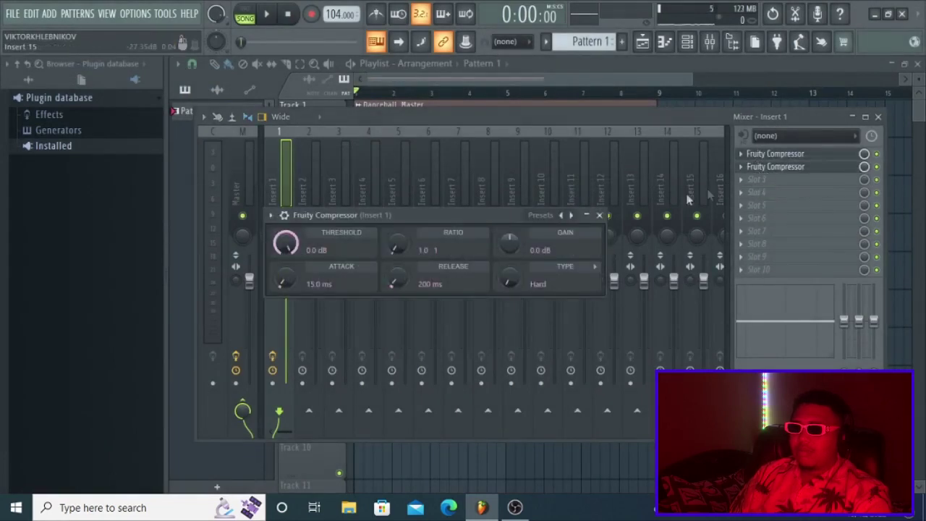
Step: Apply the Drums preset to the slot 2 compressor and check the kick in playback
{"action": "left_click", "coordinate": [562, 217]}
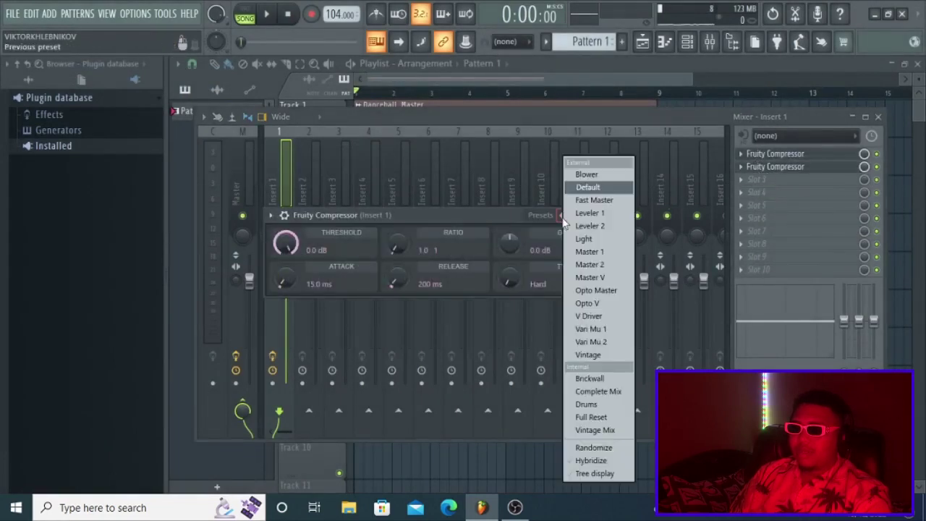
{"action": "left_click", "coordinate": [579, 405]}
{"action": "key", "text": "space"}
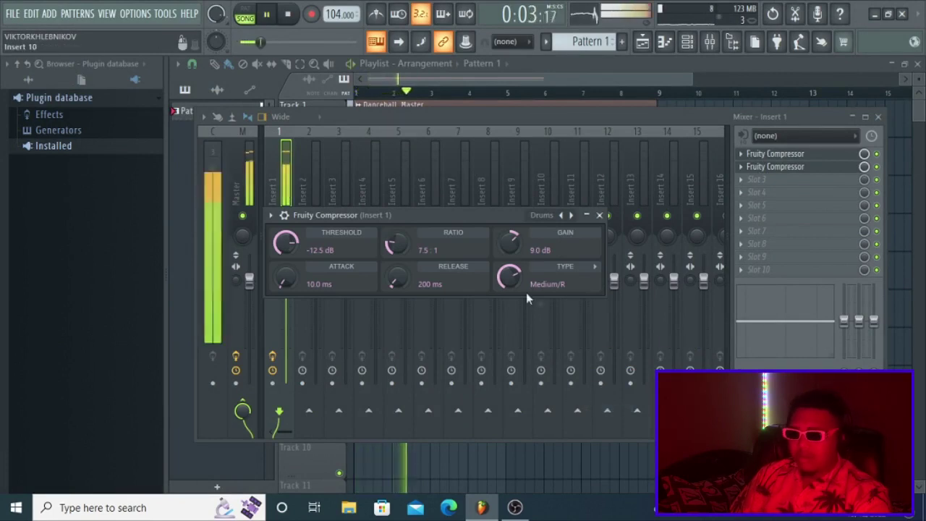
{"action": "left_click", "coordinate": [577, 63]}
{"action": "key", "text": "space"}
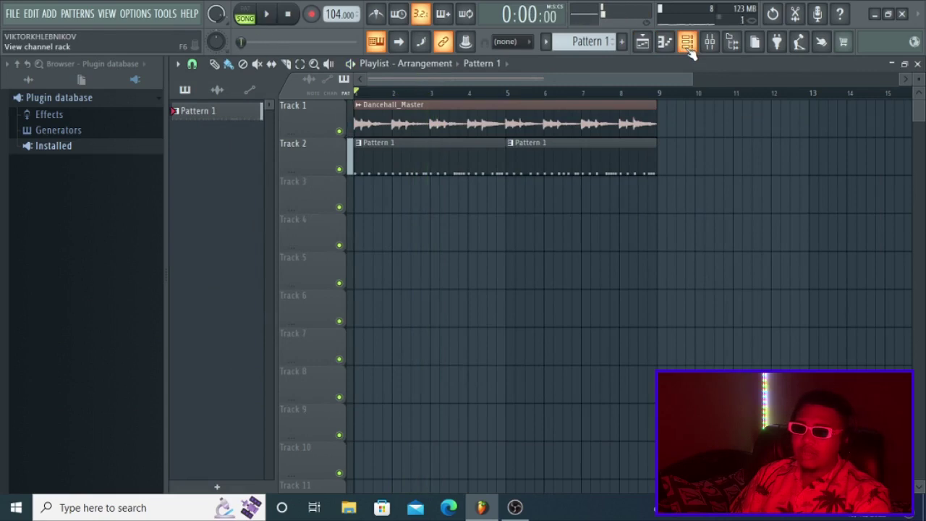
Step: Audition Percz (15) from the channel rack against the playing beat
{"action": "left_click", "coordinate": [687, 43]}
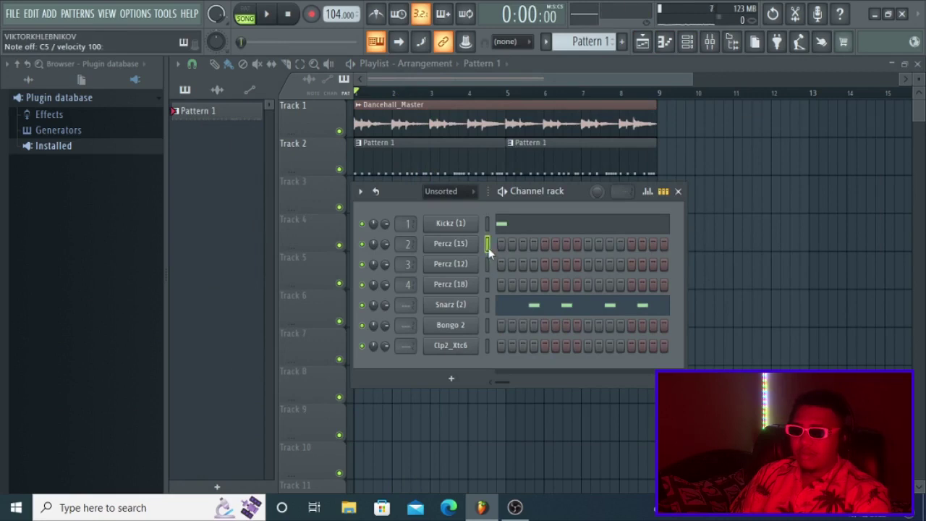
{"action": "key", "text": "space"}
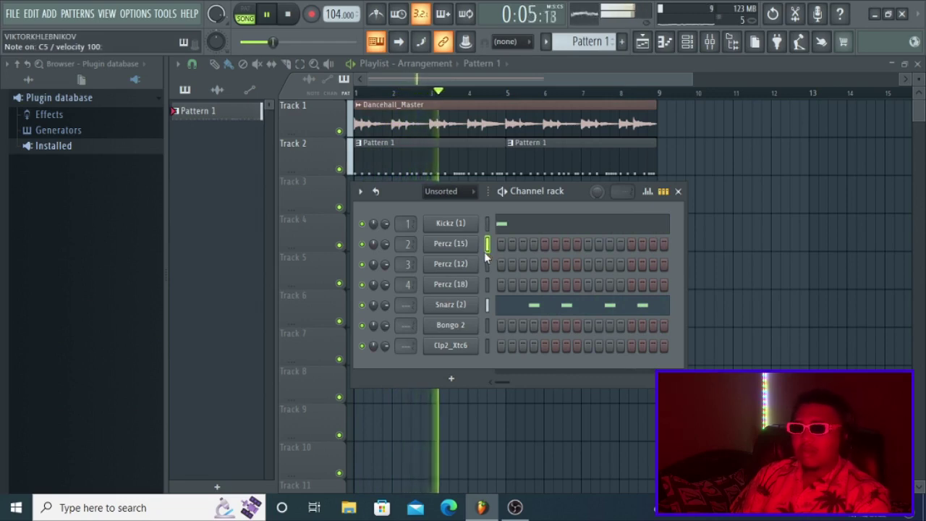
{"action": "key", "text": "space"}
Step: Open Percz (15) in the piano roll and add C5 notes at steps 3 and 4 of bar 1
{"action": "right_click", "coordinate": [474, 251]}
{"action": "left_click", "coordinate": [498, 255]}
{"action": "right_click", "coordinate": [447, 243]}
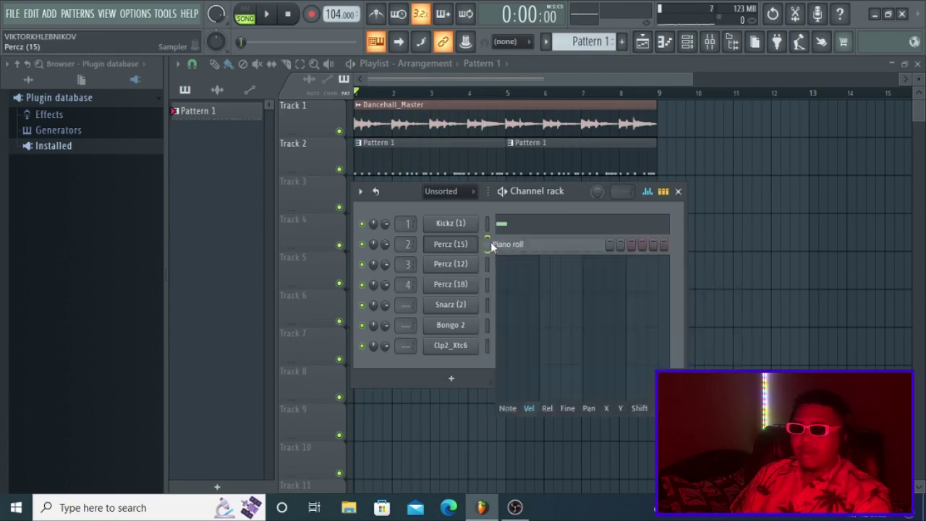
{"action": "left_click", "coordinate": [495, 244]}
{"action": "left_click_drag", "start_coordinate": [530, 77], "coordinate": [341, 77]}
{"action": "key", "text": "space"}
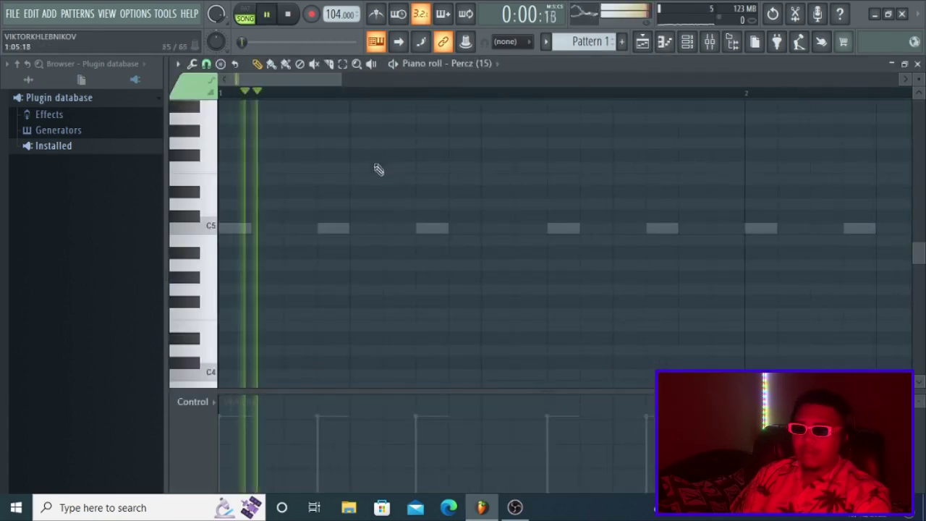
{"action": "left_click", "coordinate": [290, 230]}
{"action": "key", "text": "space"}
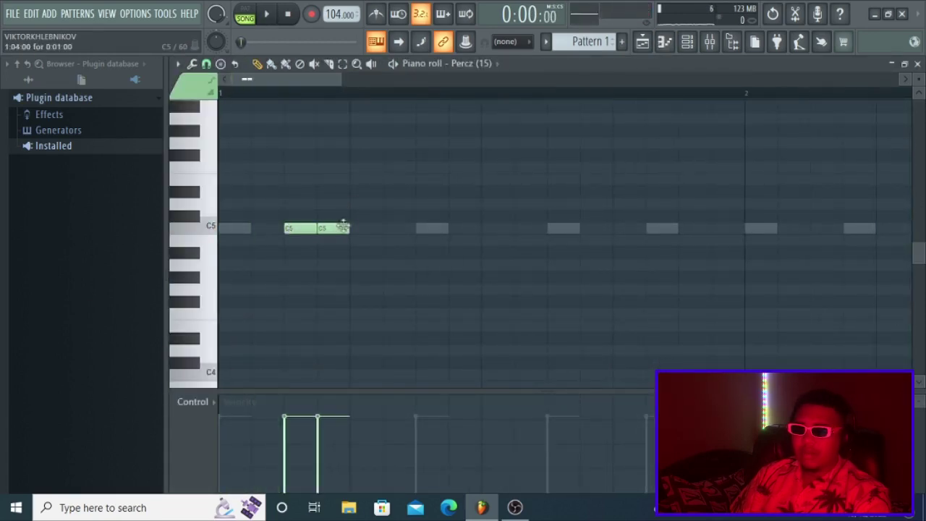
Step: Add a C5 note at step 5 and a two-step-long C5 note at step 9 of bar 1
{"action": "left_click", "coordinate": [357, 227]}
{"action": "key", "text": "space"}
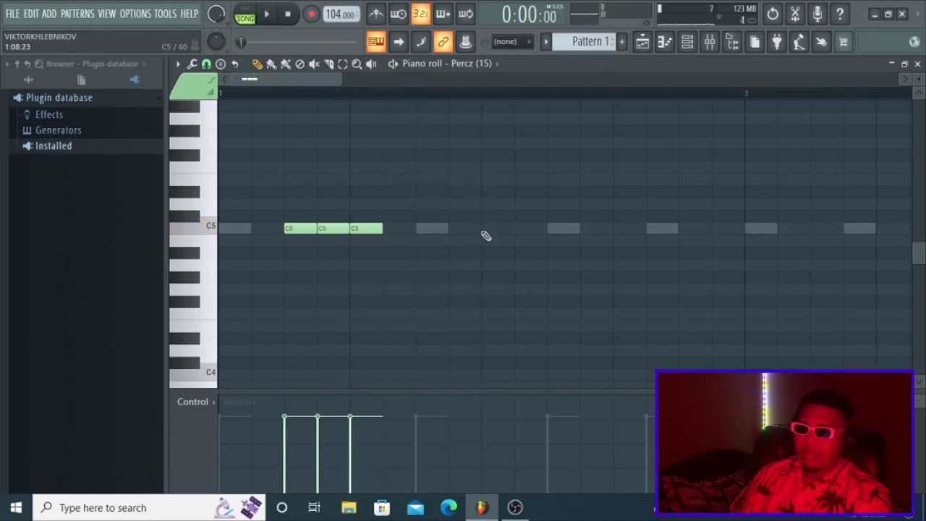
{"action": "left_click", "coordinate": [505, 230]}
{"action": "key", "text": "space"}
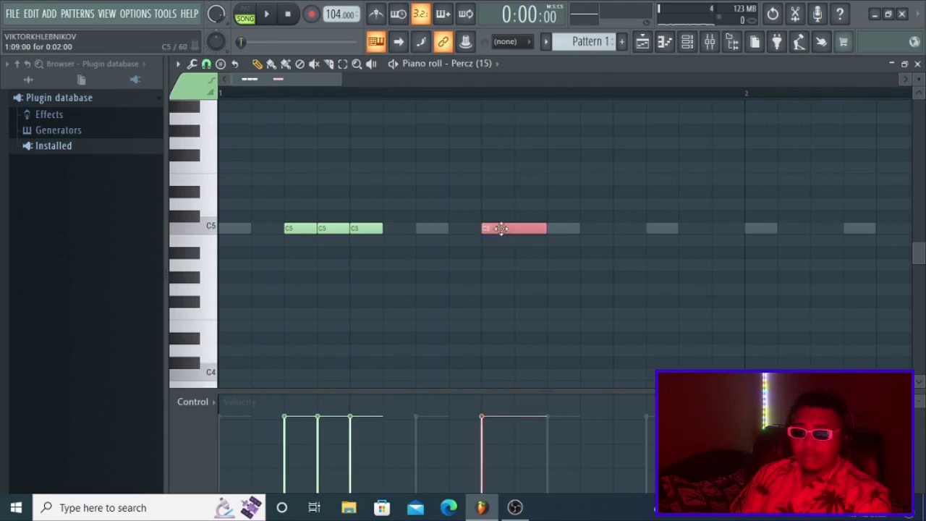
Step: Arpeggiate the two-step C5 note at step 9 into a roll of short repeated notes with rising velocity
{"action": "left_click", "coordinate": [178, 64]}
{"action": "mouse_move", "coordinate": [217, 106]}
{"action": "left_click", "coordinate": [362, 244]}
{"action": "key", "text": "space"}
{"action": "left_click_drag", "start_coordinate": [503, 147], "coordinate": [767, 150]}
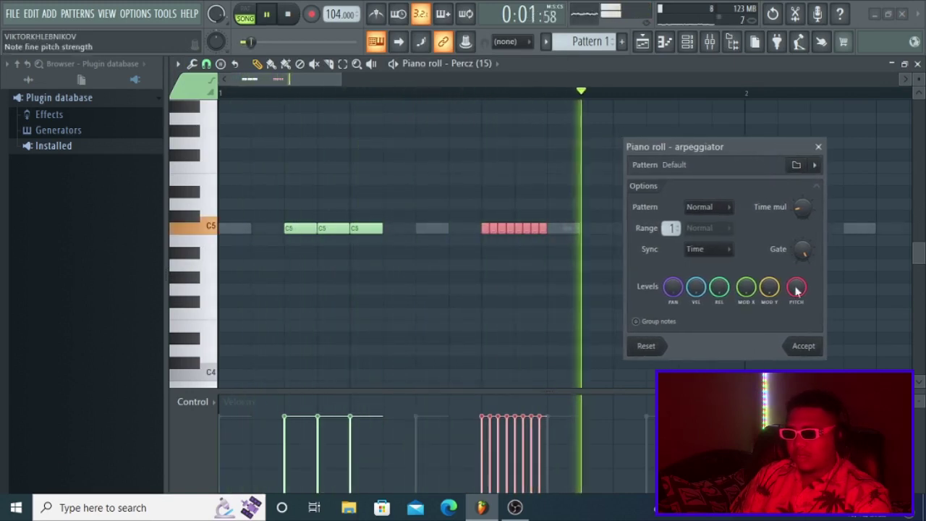
{"action": "left_click", "coordinate": [803, 346]}
{"action": "key", "text": "space"}
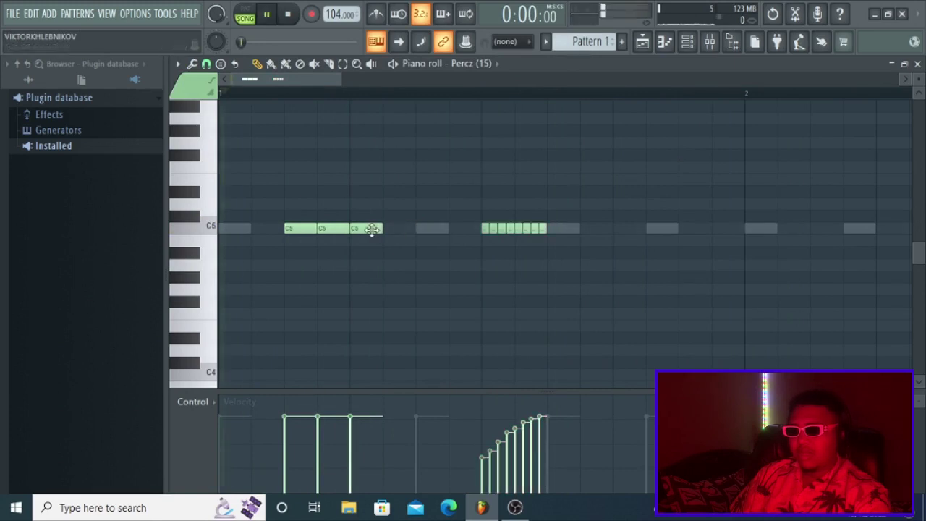
Step: Add C5 notes at steps 12, 13, 15 and 16 of bar 1 and check them in playback
{"action": "left_click", "coordinate": [586, 228]}
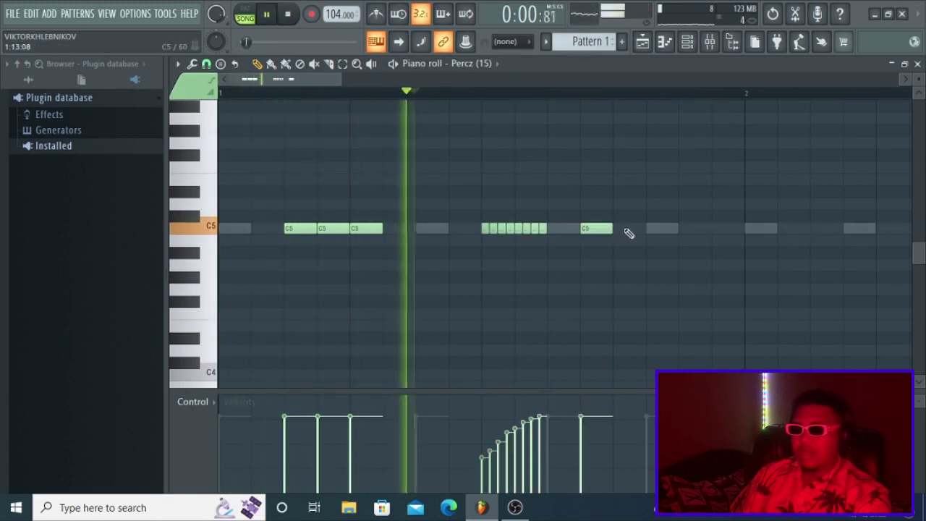
{"action": "left_click", "coordinate": [626, 228]}
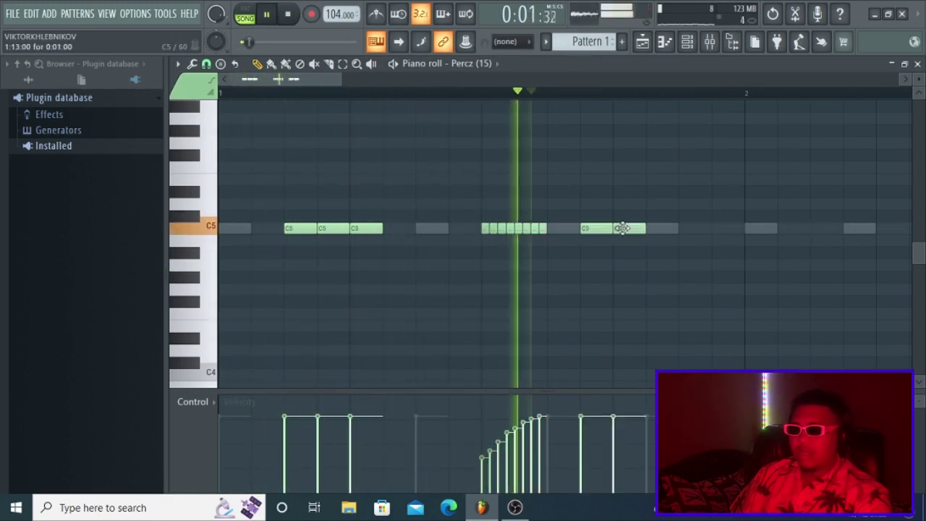
{"action": "left_click", "coordinate": [694, 229]}
{"action": "left_click", "coordinate": [718, 230]}
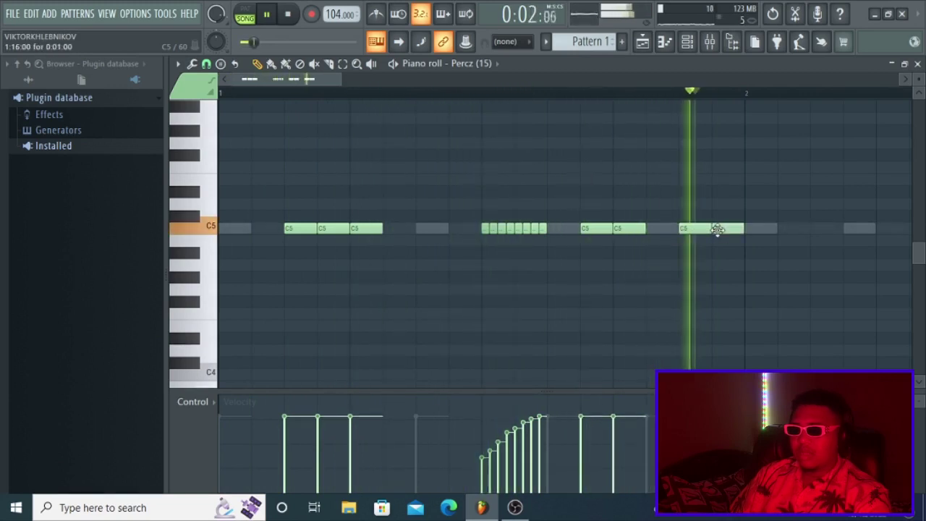
{"action": "key", "text": "space"}
{"action": "key", "text": "space"}
Step: Add a C5 note at step 5 of bar 2 and check it in playback
{"action": "left_click_drag", "start_coordinate": [341, 79], "coordinate": [552, 93]}
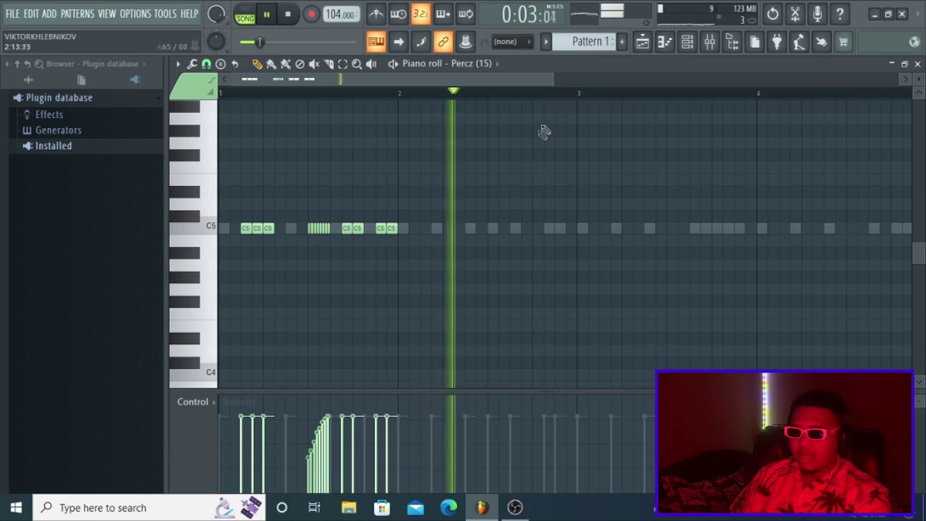
{"action": "left_click", "coordinate": [448, 229]}
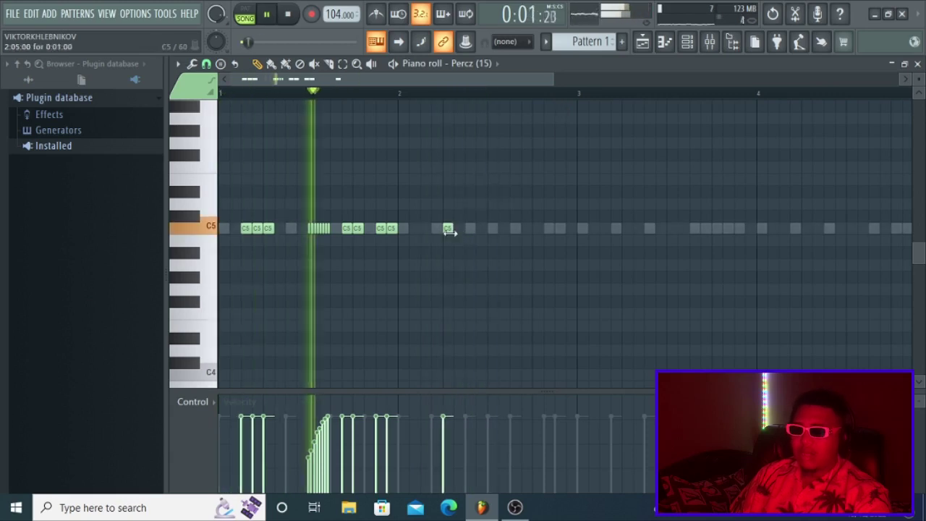
{"action": "left_click_drag", "start_coordinate": [424, 86], "coordinate": [463, 89]}
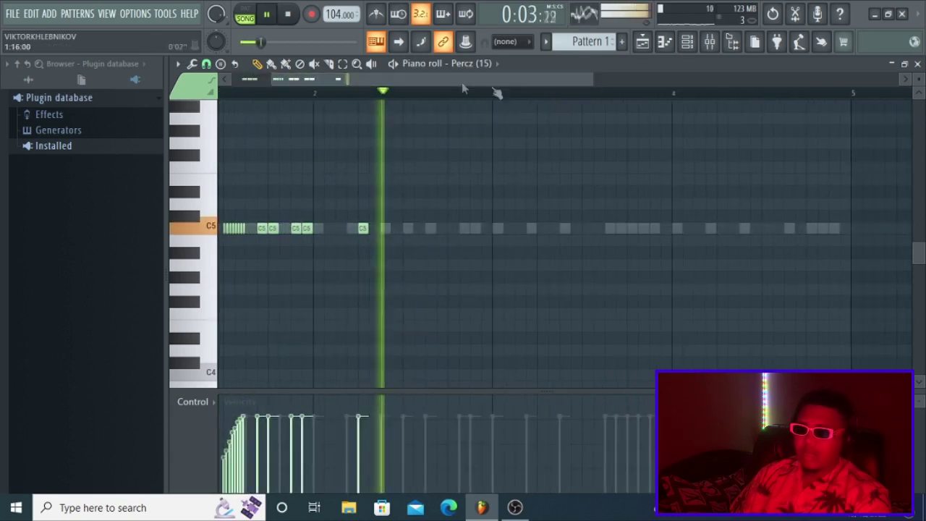
{"action": "left_click_drag", "start_coordinate": [594, 81], "coordinate": [400, 90]}
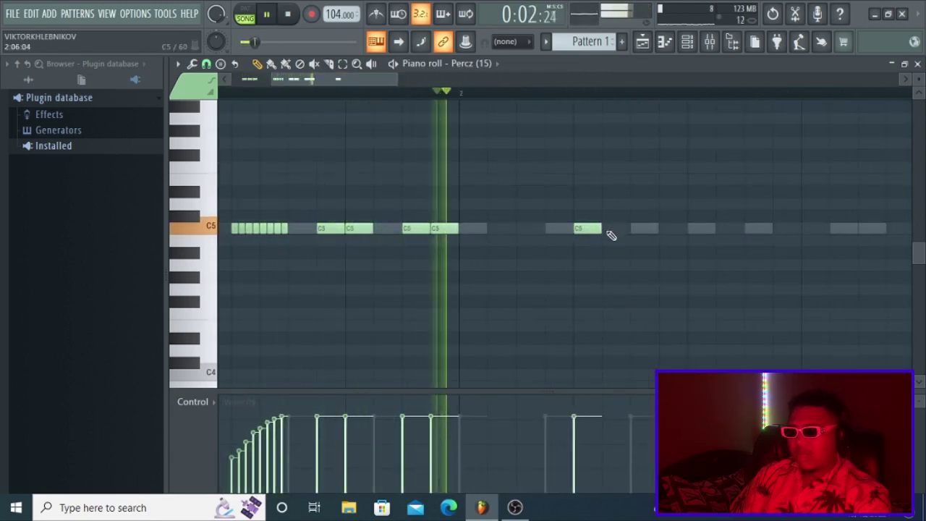
{"action": "key", "text": "space"}
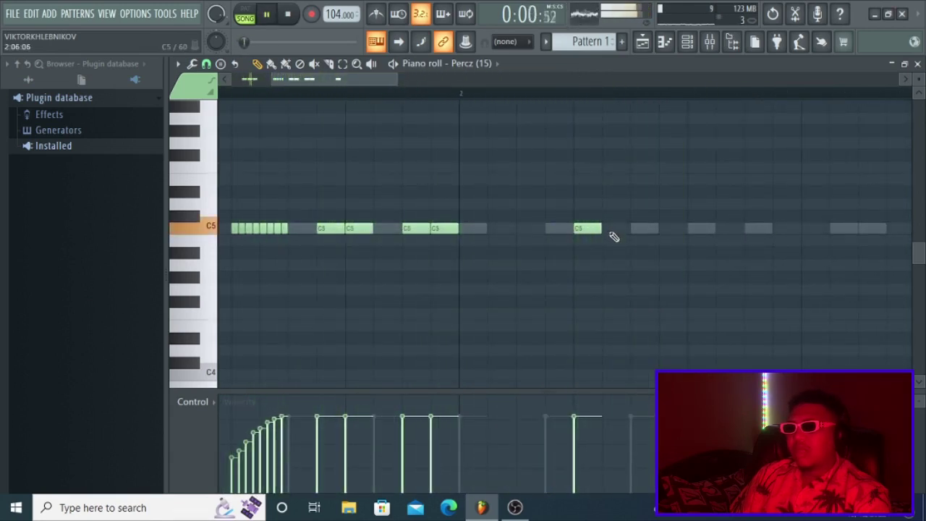
{"action": "left_click", "coordinate": [672, 230]}
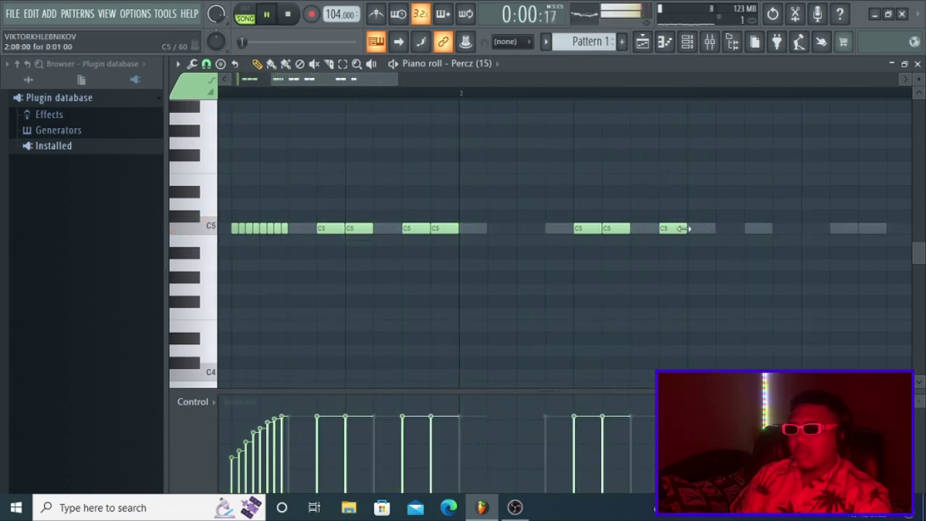
{"action": "right_click", "coordinate": [623, 228]}
{"action": "key", "text": "space"}
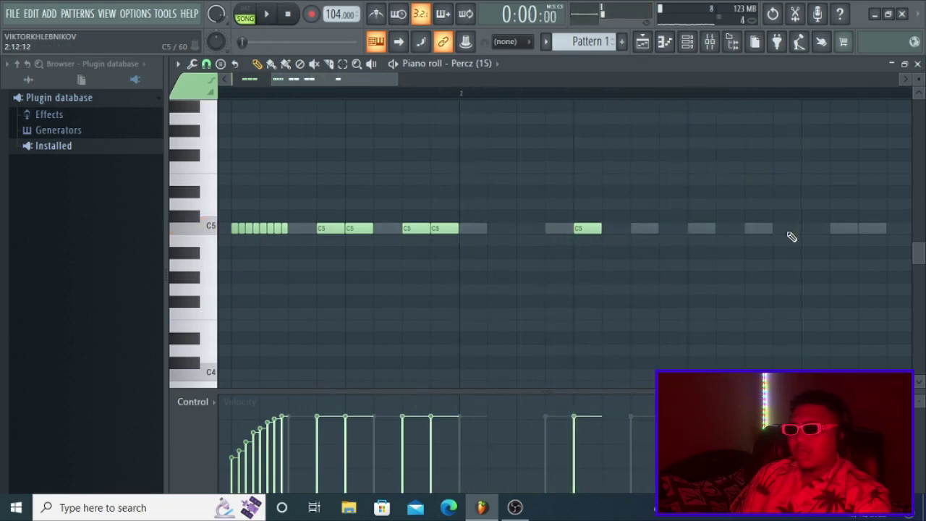
Step: Add C5 notes at steps 12 and 13 of bar 2 and check them in playback
{"action": "left_click_drag", "start_coordinate": [340, 83], "coordinate": [395, 86]}
{"action": "left_click_drag", "start_coordinate": [448, 75], "coordinate": [523, 83]}
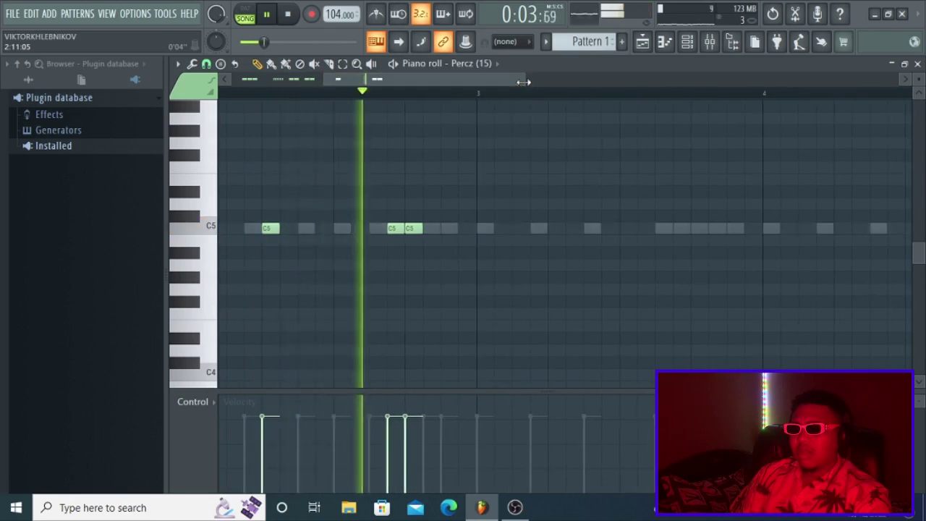
{"action": "key", "text": "space"}
Step: Duplicate the Percz (15) notes of bars 1 and 2 into bars 3 and 4, then play them back and deselect them
{"action": "left_click_drag", "start_coordinate": [484, 81], "coordinate": [244, 87]}
{"action": "left_click_drag", "start_coordinate": [438, 82], "coordinate": [694, 81]}
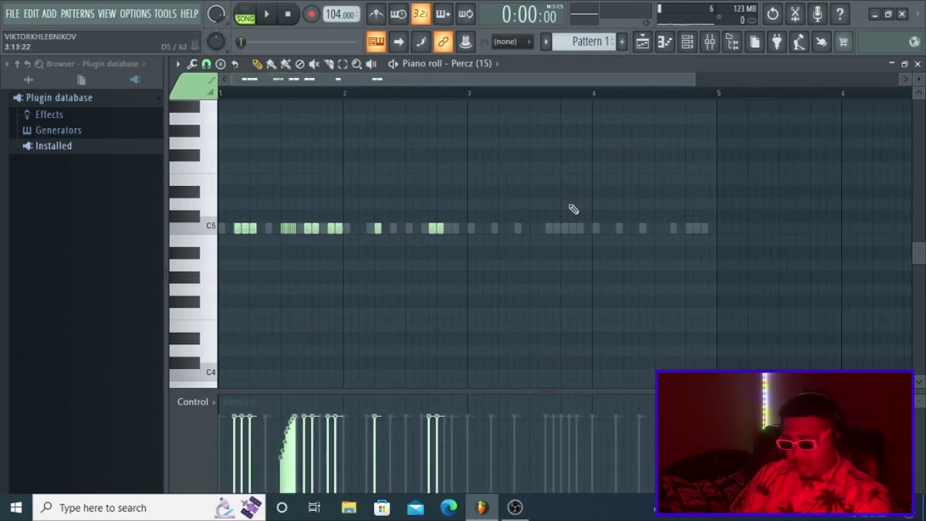
{"action": "left_click_drag", "start_coordinate": [542, 217], "coordinate": [190, 251]}
{"action": "left_click_drag", "start_coordinate": [237, 229], "coordinate": [486, 221]}
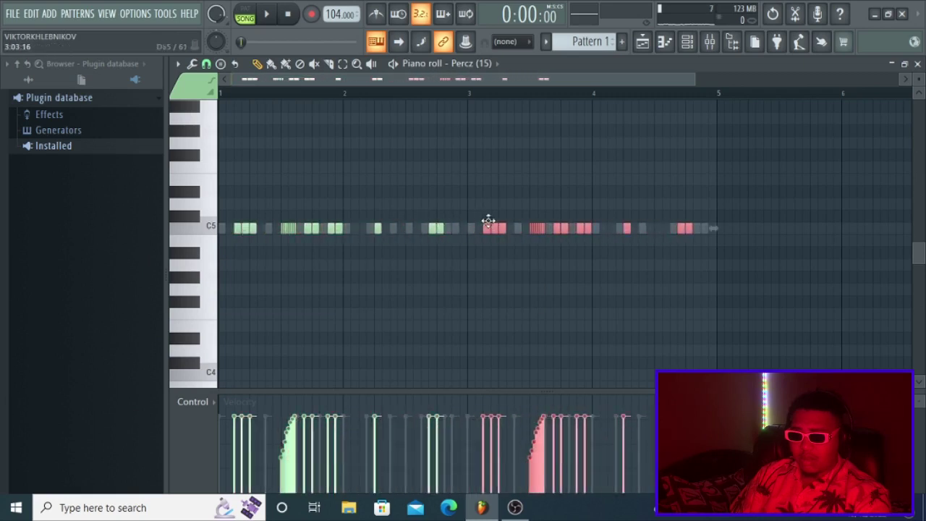
{"action": "key", "text": "space"}
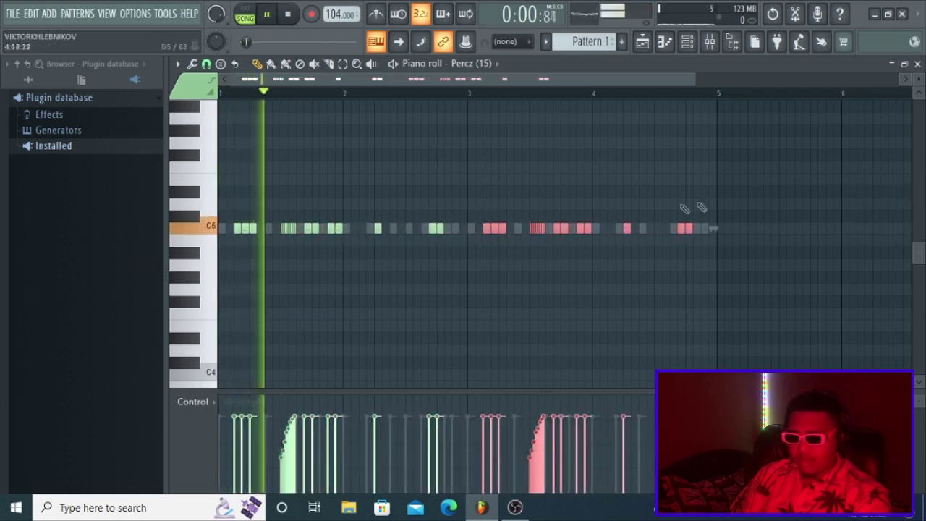
{"action": "key", "text": "ctrl+d"}
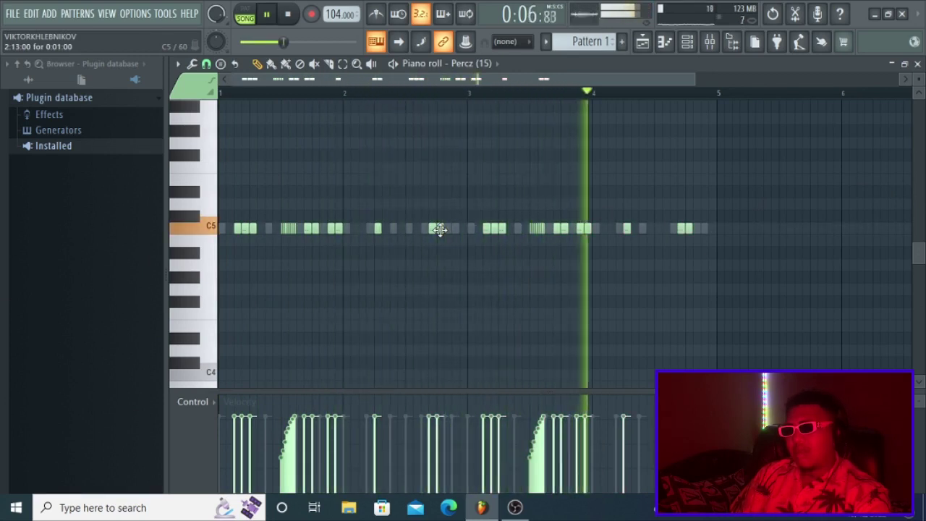
Step: Open Percz (12) in the piano roll and add B♭4 notes at steps 1, 2 and 3 of bar 1
{"action": "left_click", "coordinate": [642, 42]}
{"action": "key", "text": "space"}
{"action": "left_click", "coordinate": [687, 41]}
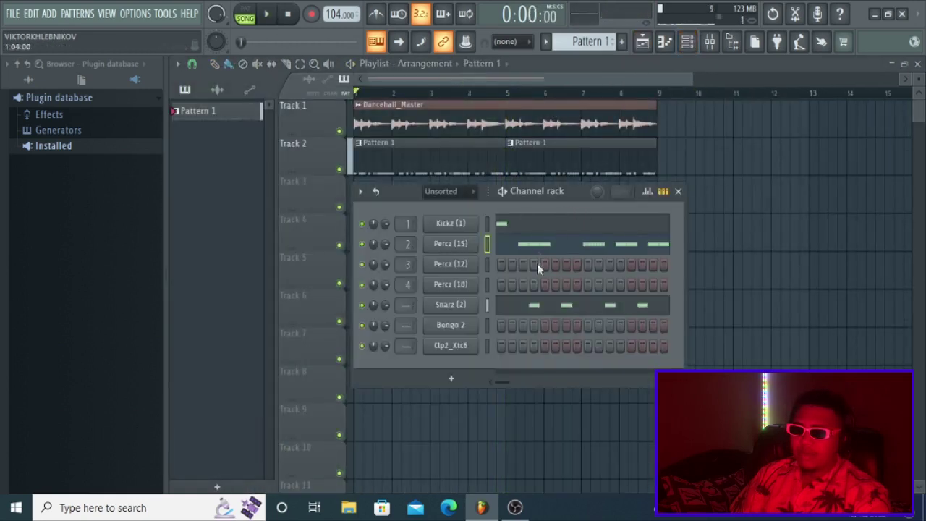
{"action": "right_click", "coordinate": [465, 266]}
{"action": "left_click", "coordinate": [507, 264]}
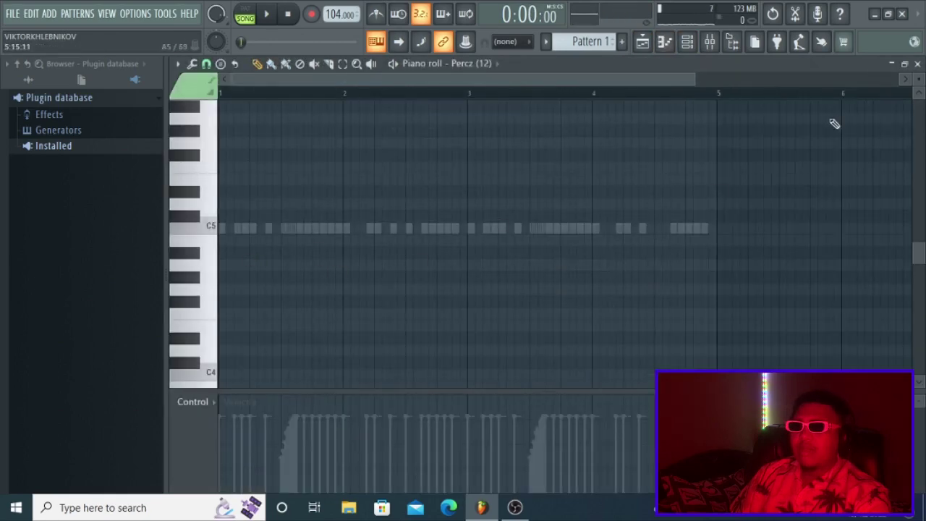
{"action": "left_click_drag", "start_coordinate": [692, 79], "coordinate": [373, 86]}
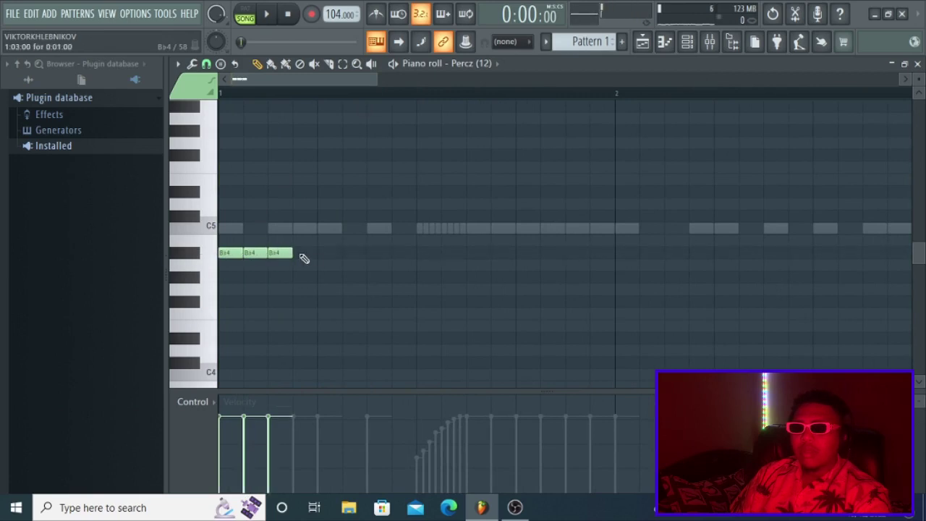
{"action": "key", "text": "space"}
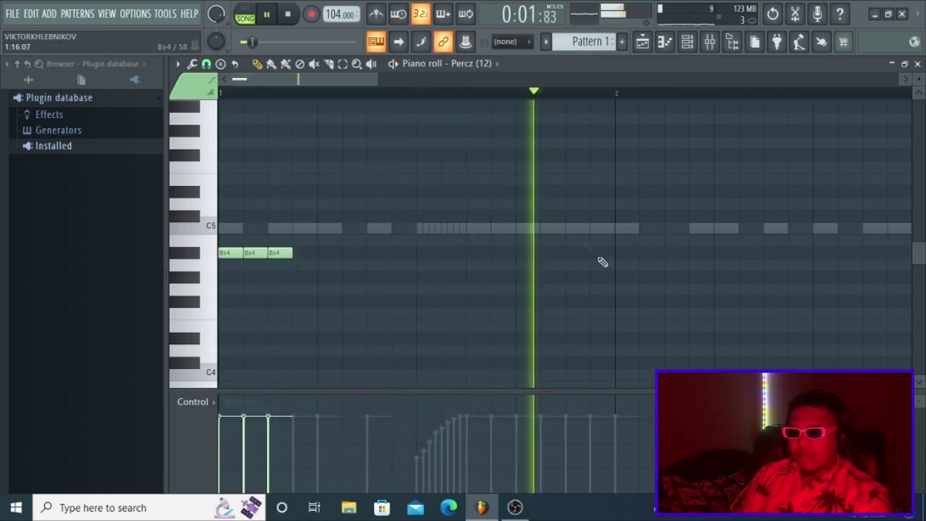
Step: Add B♭4 notes at steps 13, 14 and 15 of bar 2 for Percz (12)
{"action": "left_click_drag", "start_coordinate": [376, 81], "coordinate": [526, 92]}
{"action": "key", "text": "space"}
{"action": "key", "text": "space"}
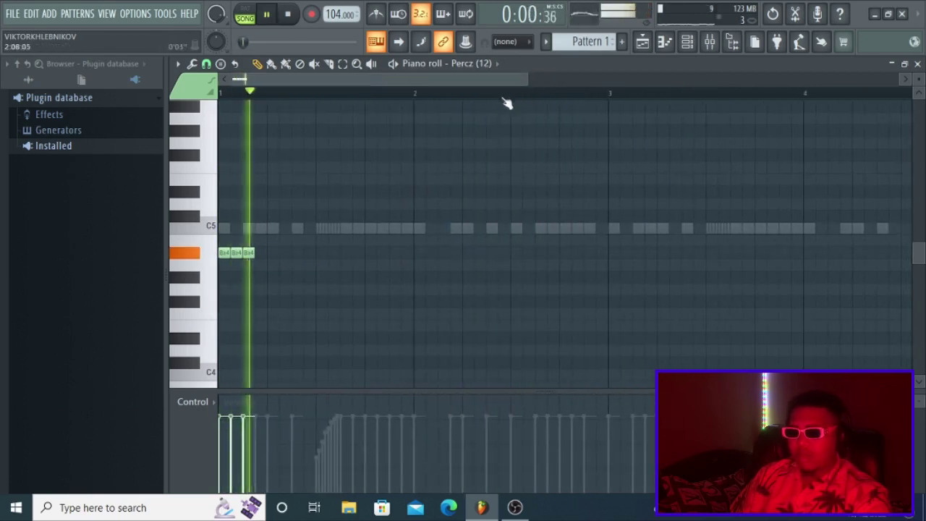
{"action": "left_click", "coordinate": [565, 253]}
{"action": "left_click", "coordinate": [576, 252]}
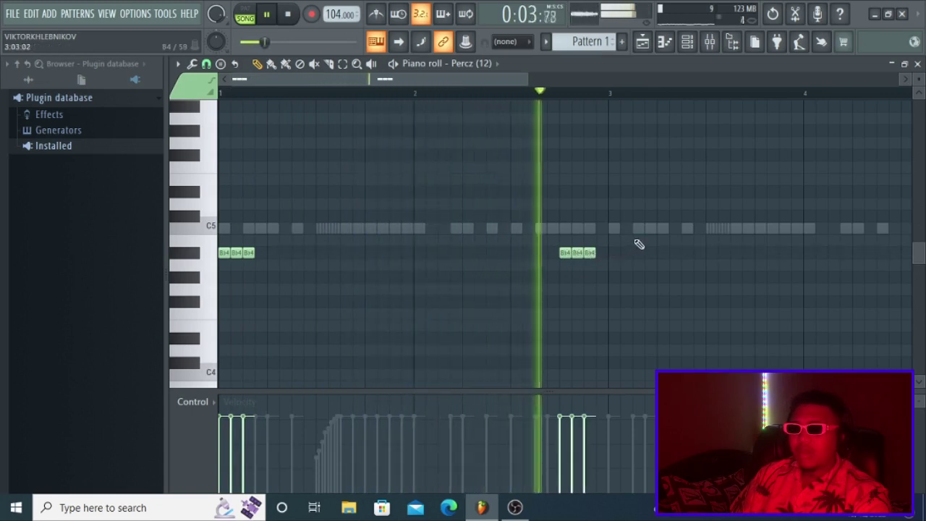
Step: Duplicate the B♭4 notes of bars 1 and 2 into bars 3 and 4 and play back the arrangement in the playlist
{"action": "key", "text": "space"}
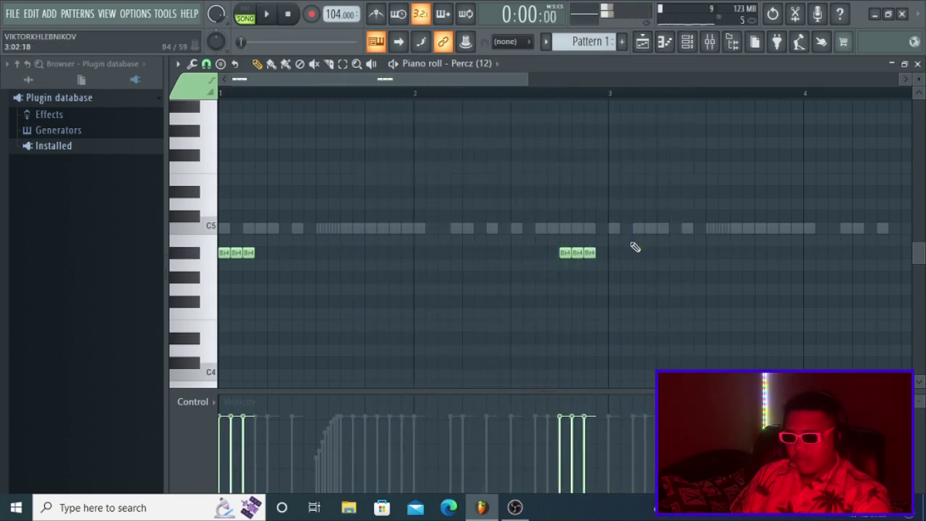
{"action": "left_click_drag", "start_coordinate": [629, 249], "coordinate": [222, 251]}
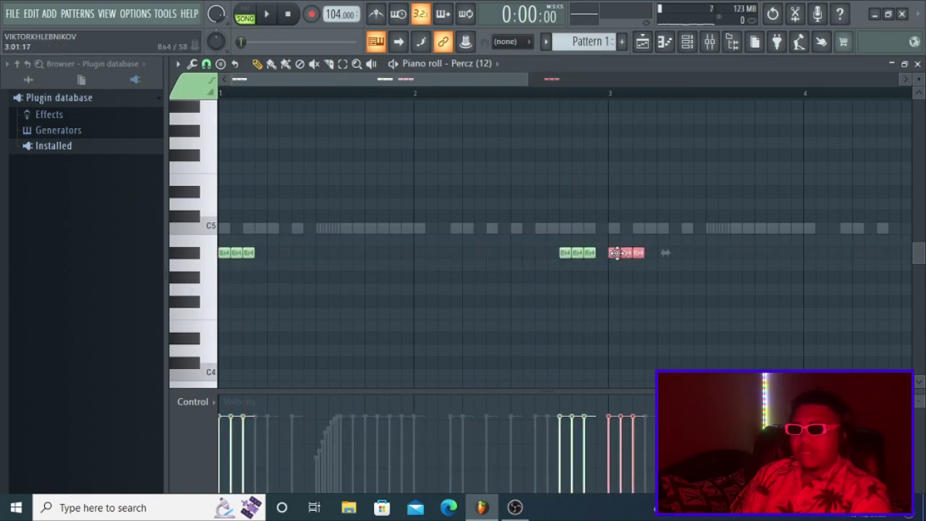
{"action": "left_click", "coordinate": [643, 42]}
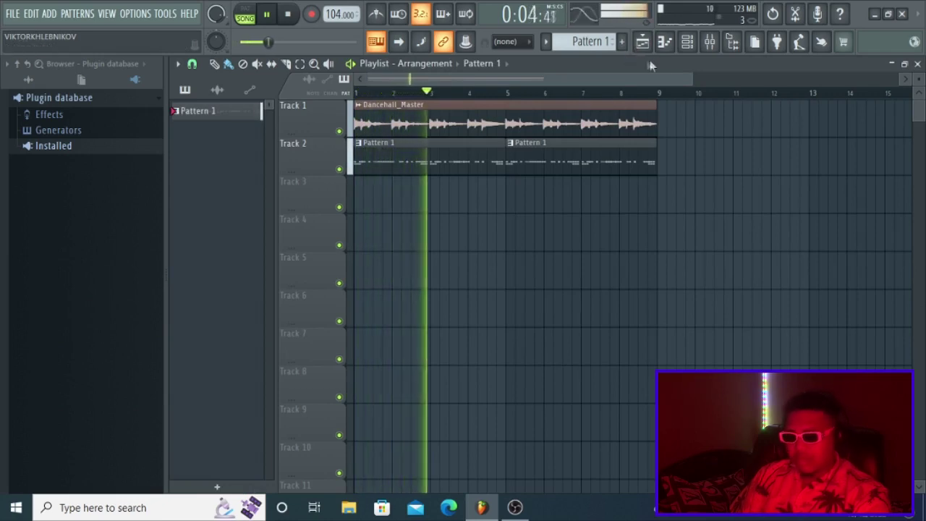
Step: Open Percz (18) from the channel rack in the piano roll, with all four bars in view
{"action": "left_click", "coordinate": [687, 40]}
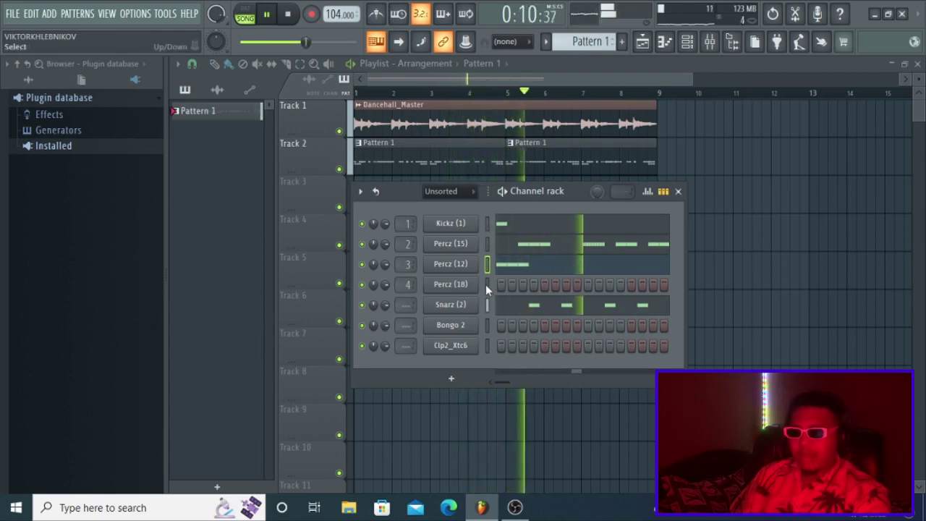
{"action": "left_click", "coordinate": [485, 284]}
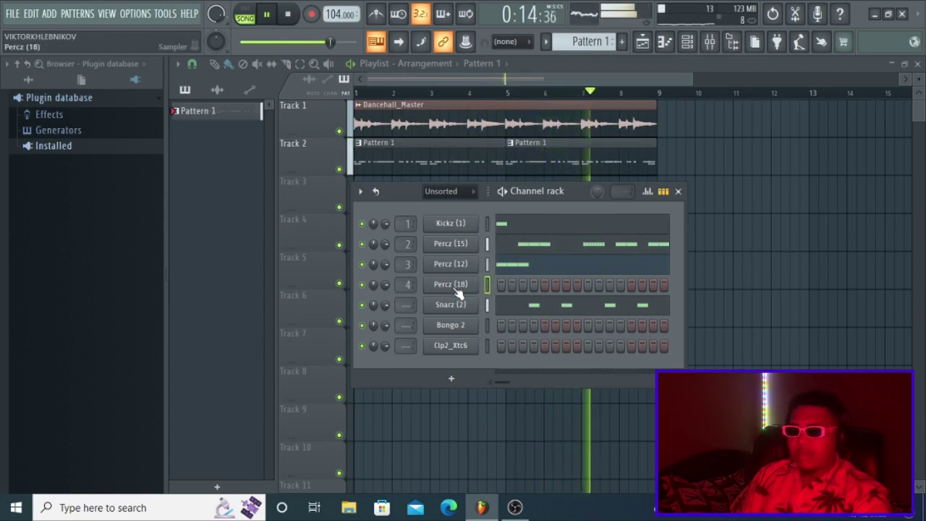
{"action": "right_click", "coordinate": [453, 286]}
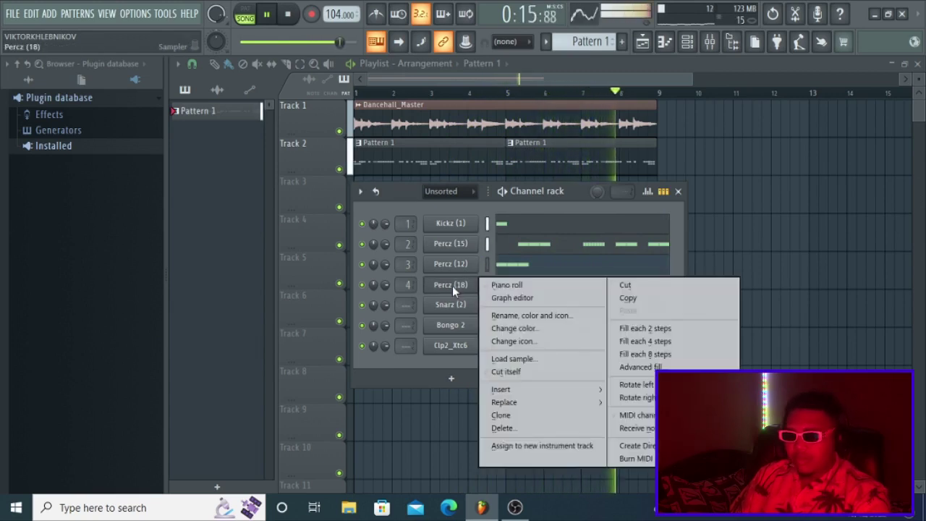
{"action": "left_click", "coordinate": [511, 281]}
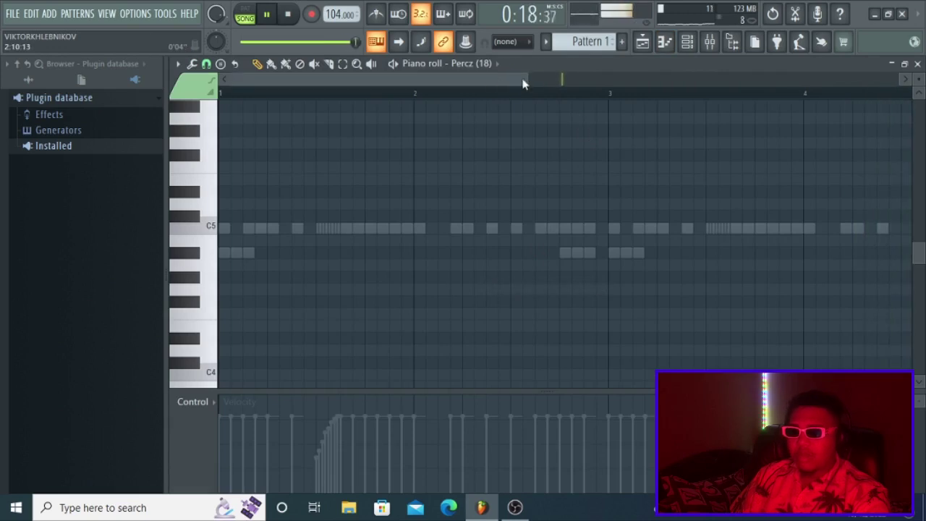
{"action": "left_click_drag", "start_coordinate": [526, 80], "coordinate": [650, 81]}
{"action": "key", "text": "space"}
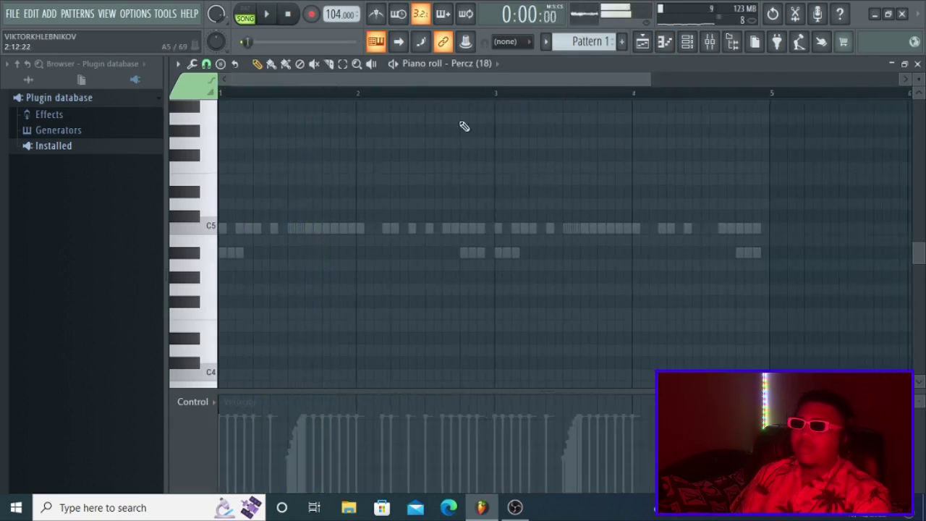
Step: Add C5 notes at steps 1 and 4 of bar 1 for Percz (18) and check them in playback
{"action": "left_click_drag", "start_coordinate": [924, 81], "coordinate": [923, 84]}
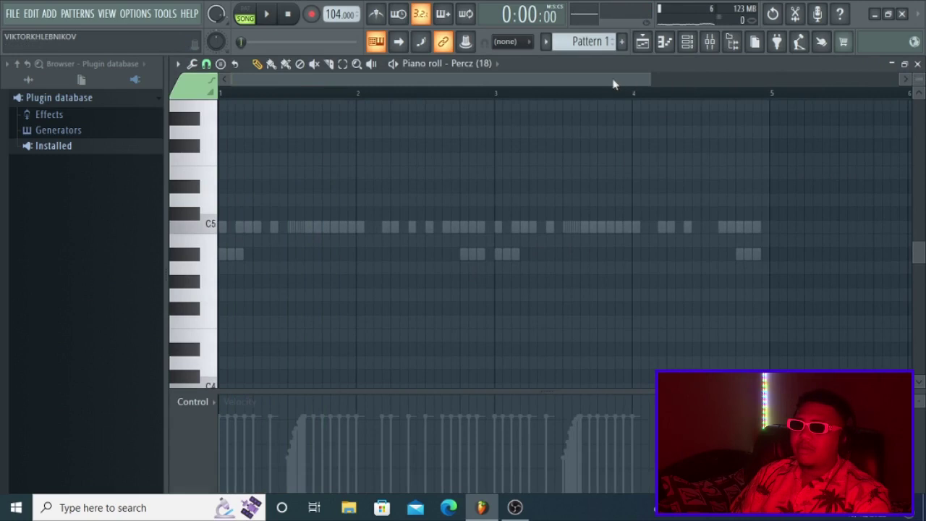
{"action": "left_click_drag", "start_coordinate": [646, 85], "coordinate": [461, 86]}
{"action": "key", "text": "space"}
{"action": "key", "text": "space"}
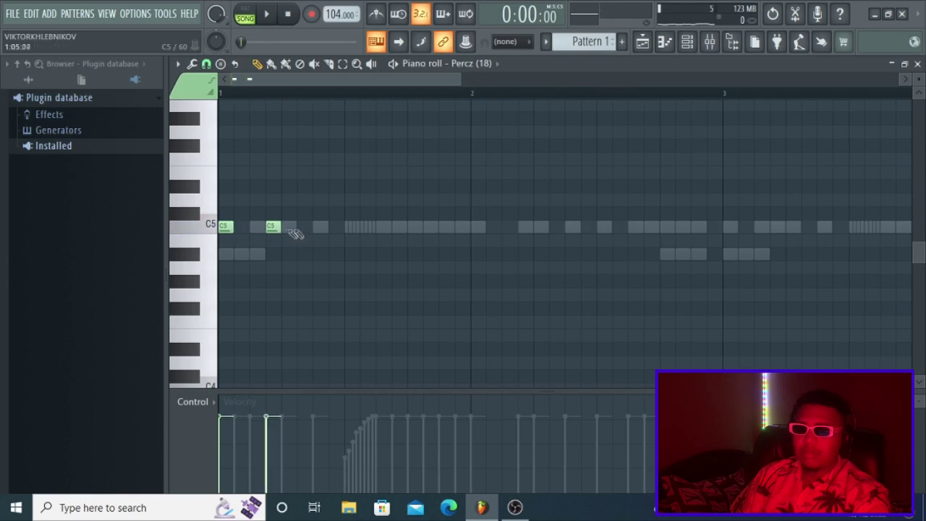
Step: Add C5 notes at steps 7, 12 and 14 of bar 1 for Percz (18), checking them against the song playback
{"action": "key", "text": "space"}
{"action": "key", "text": "space"}
{"action": "key", "text": "space"}
{"action": "left_click", "coordinate": [399, 227]}
{"action": "left_click", "coordinate": [430, 227]}
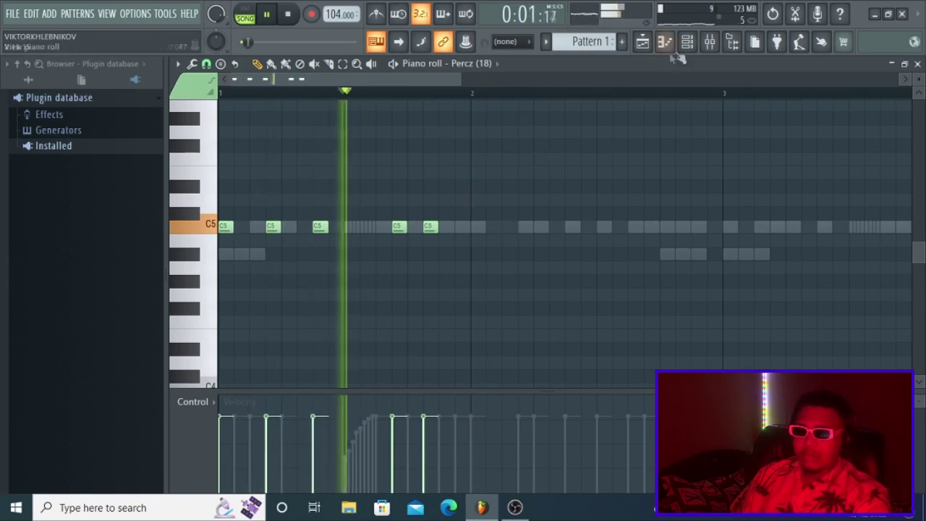
Step: Cut the Percz (18) notes out of Pattern 1, paste them into Pattern 2 and show them in the piano roll
{"action": "left_click", "coordinate": [687, 42]}
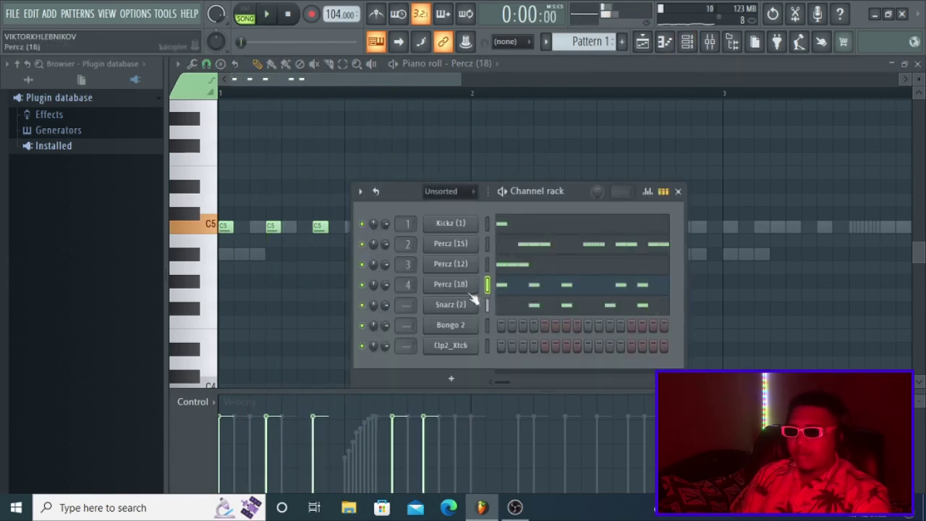
{"action": "right_click", "coordinate": [465, 288]}
{"action": "left_click", "coordinate": [635, 288]}
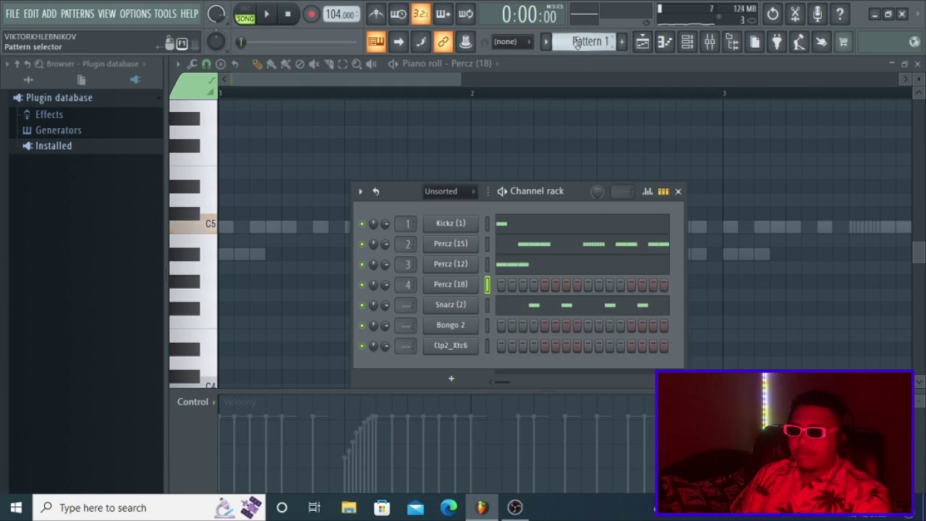
{"action": "scroll", "coordinate": [576, 43], "scroll_direction": "down", "scroll_amount": 1}
{"action": "right_click", "coordinate": [464, 284]}
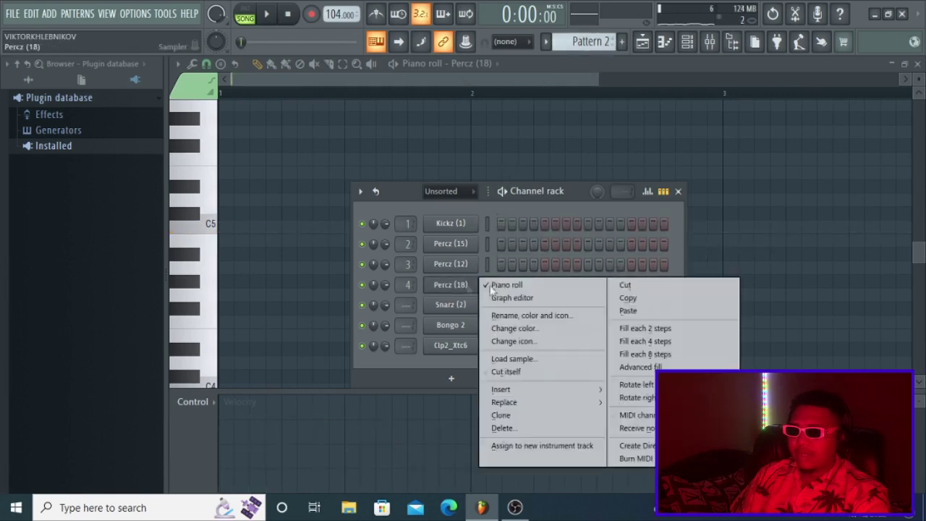
{"action": "left_click", "coordinate": [660, 316]}
{"action": "key", "text": "F5"}
{"action": "key", "text": "F7"}
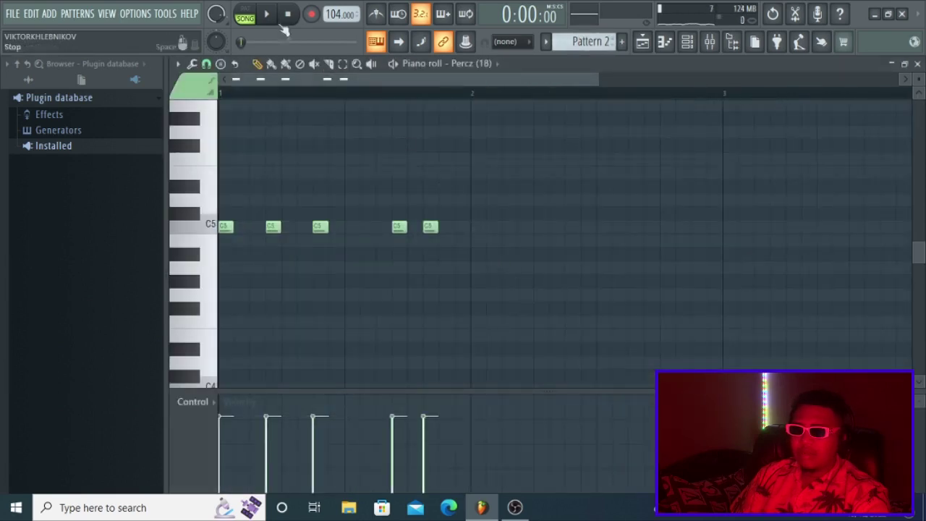
Step: Play Pattern 2 on its own and move the last two C5 notes of Percz (18) to steps 11 and 13 of bar 1
{"action": "left_click", "coordinate": [266, 13]}
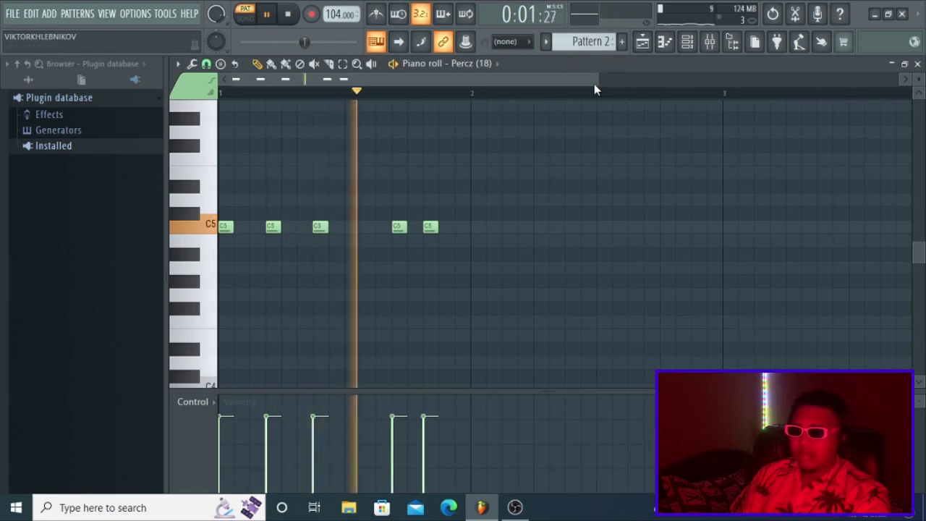
{"action": "left_click_drag", "start_coordinate": [601, 80], "coordinate": [420, 79]}
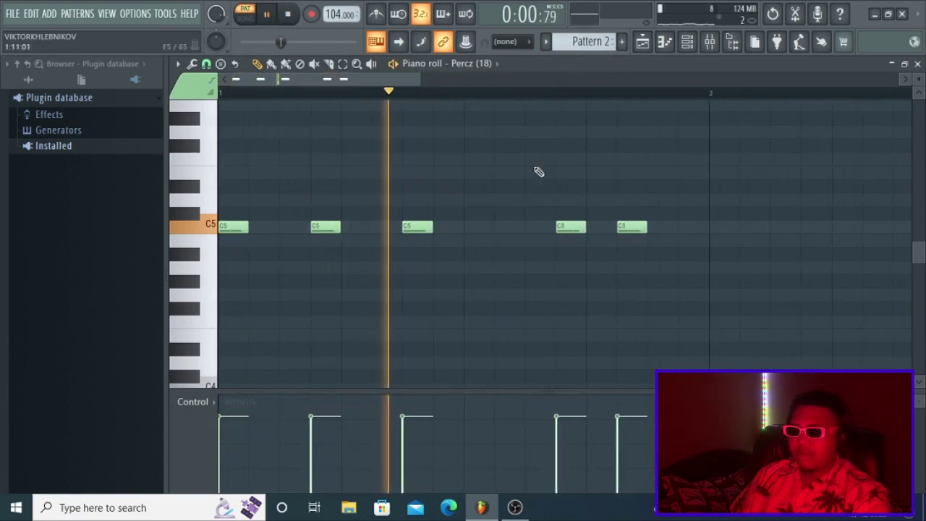
{"action": "left_click_drag", "start_coordinate": [623, 230], "coordinate": [647, 230]}
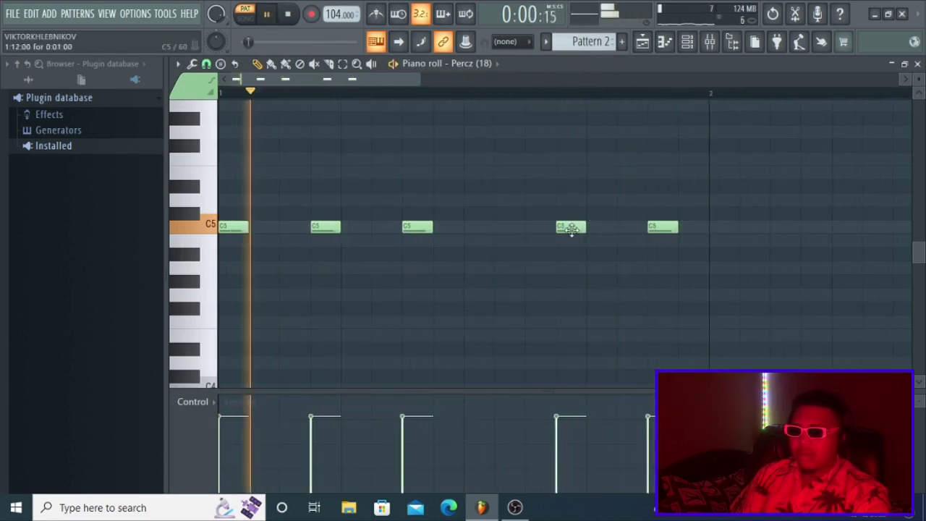
{"action": "left_click_drag", "start_coordinate": [572, 230], "coordinate": [533, 228]}
{"action": "left_click_drag", "start_coordinate": [667, 228], "coordinate": [636, 227]}
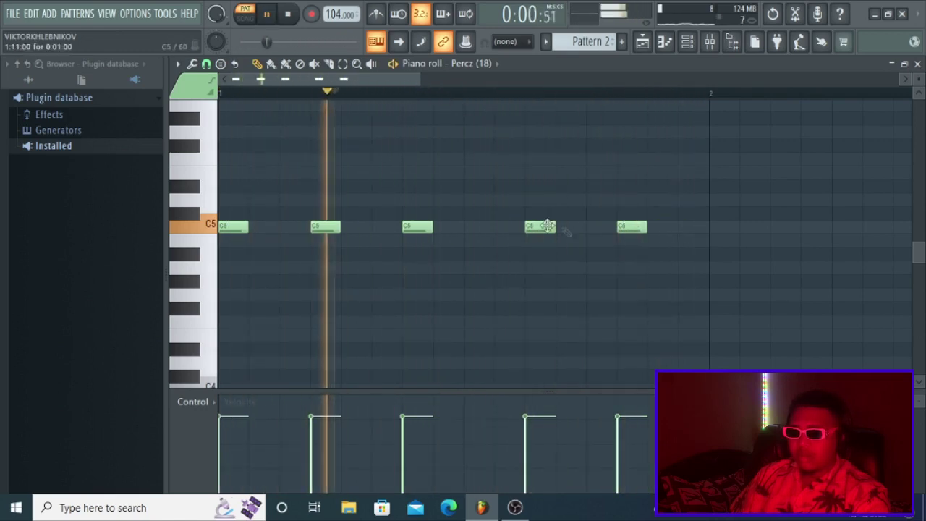
{"action": "left_click_drag", "start_coordinate": [630, 226], "coordinate": [601, 226]}
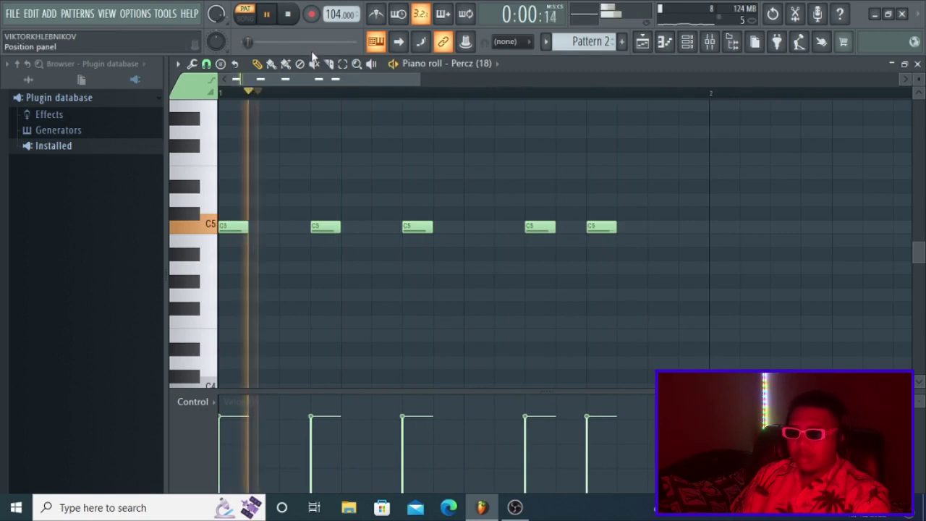
Step: Add a C5 note at step 16 of bar 1 in Pattern 2 and lower its velocity to about 53%
{"action": "left_click_drag", "start_coordinate": [425, 80], "coordinate": [538, 79]}
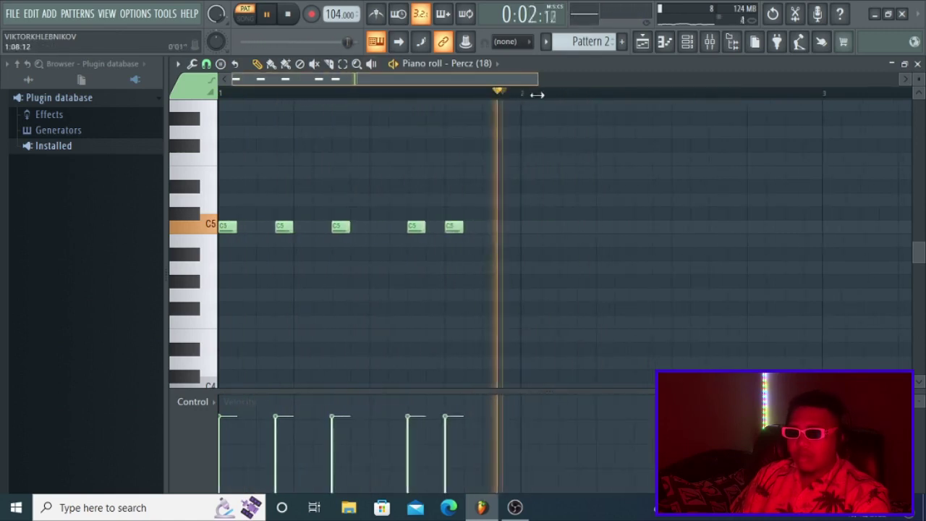
{"action": "left_click", "coordinate": [508, 227]}
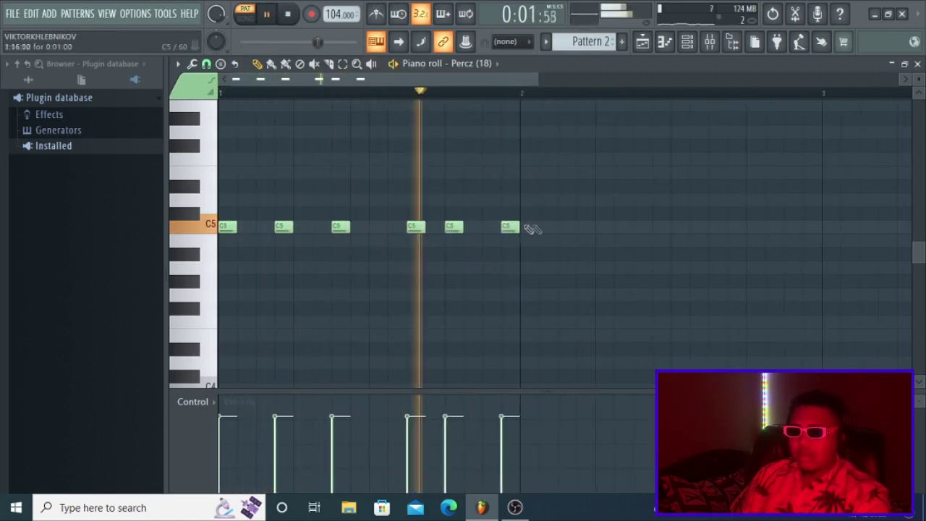
{"action": "key", "text": "space"}
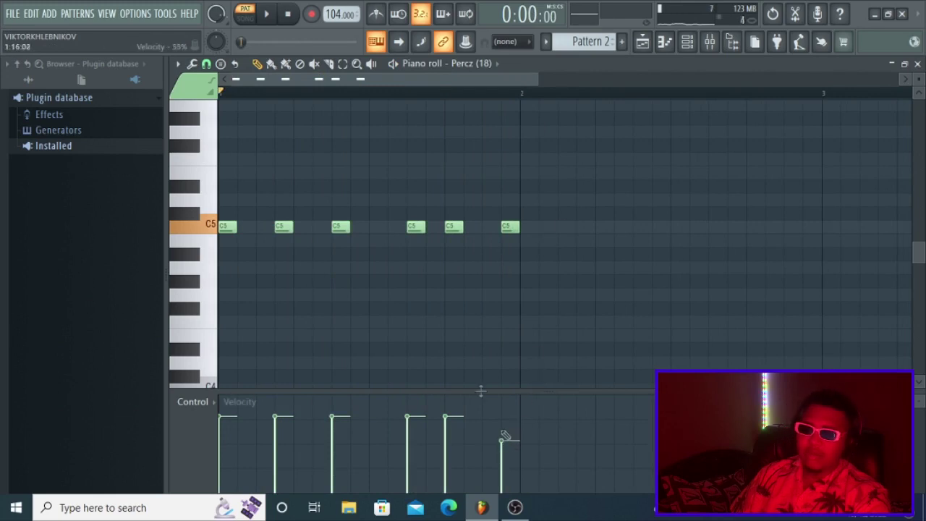
Step: Place a single Pattern 2 clip at bar 1 of Track 3 in the playlist while the pattern plays
{"action": "key", "text": "space"}
{"action": "left_click", "coordinate": [398, 43]}
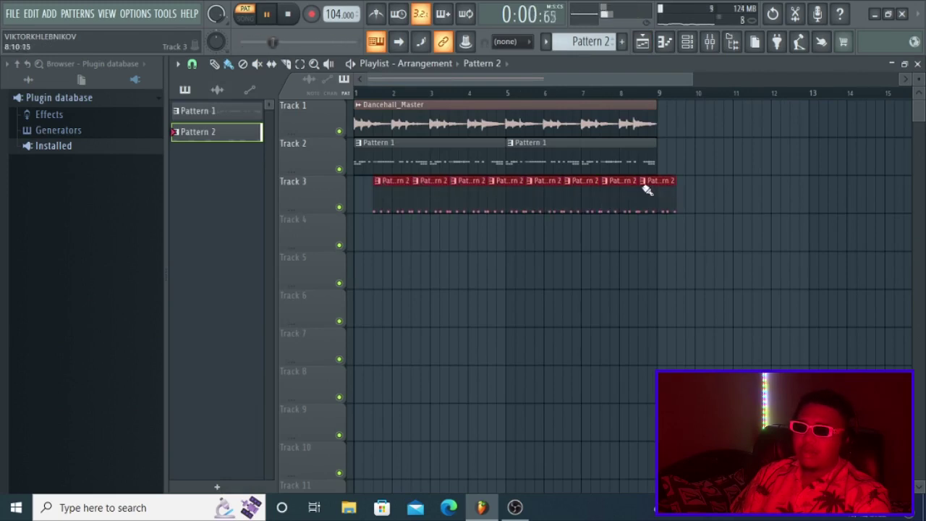
{"action": "left_click_drag", "start_coordinate": [662, 215], "coordinate": [426, 204]}
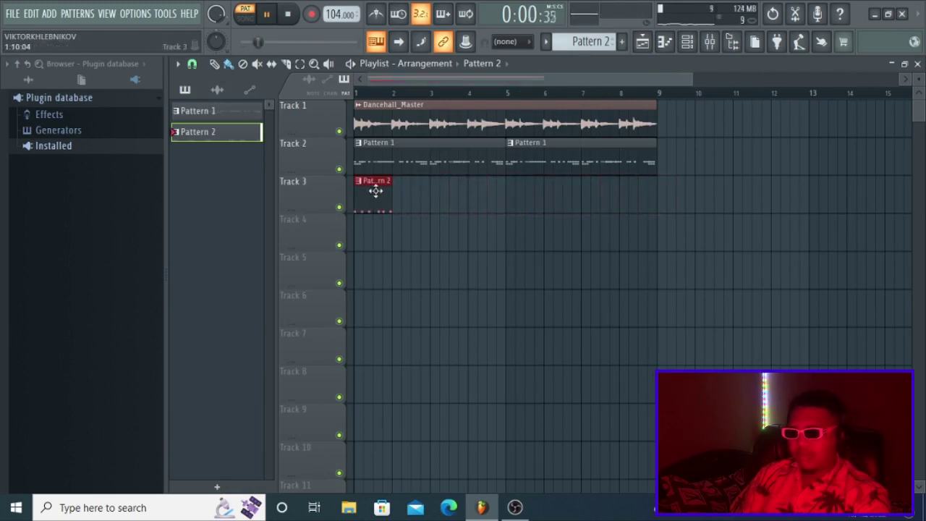
Step: Duplicate Pattern 2's bar 1 notes into bar 2 and repeat the two-bar clip along Track 3 through bar 8
{"action": "double_click", "coordinate": [375, 191]}
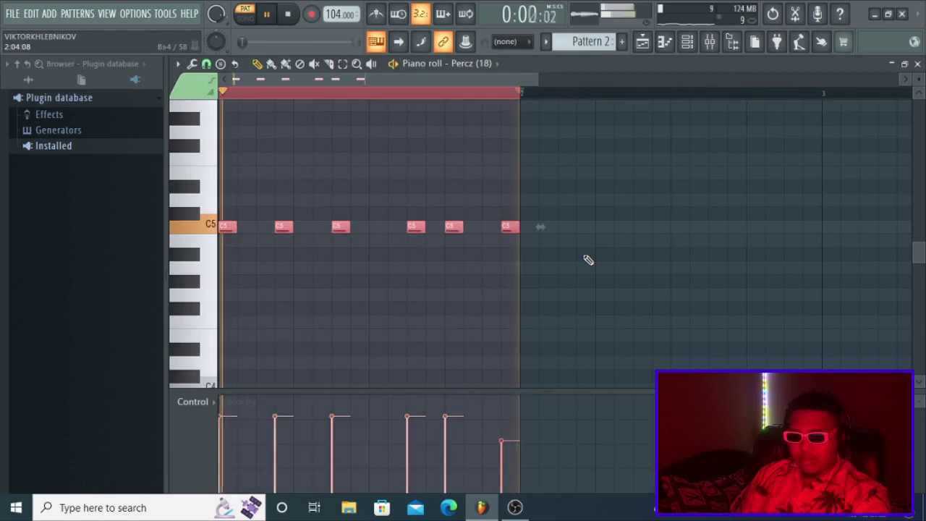
{"action": "key", "text": "ctrl+b"}
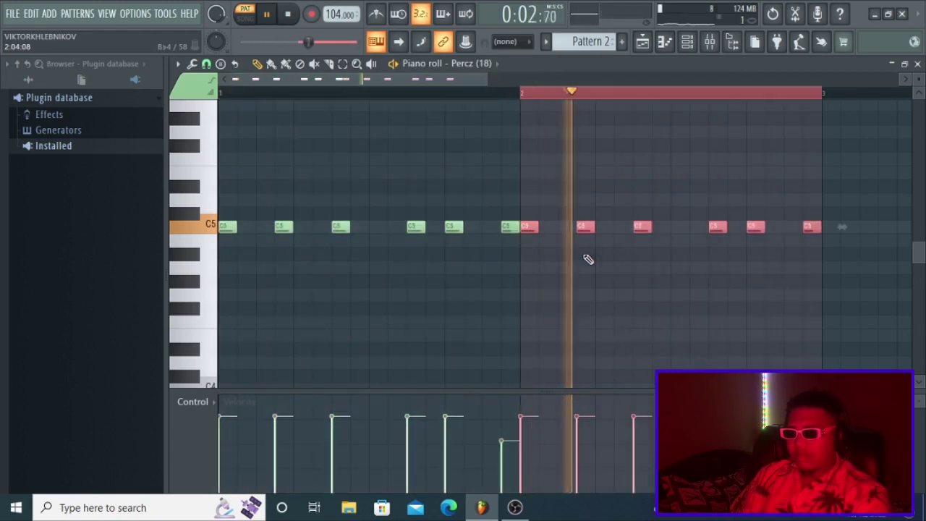
{"action": "left_click", "coordinate": [643, 41]}
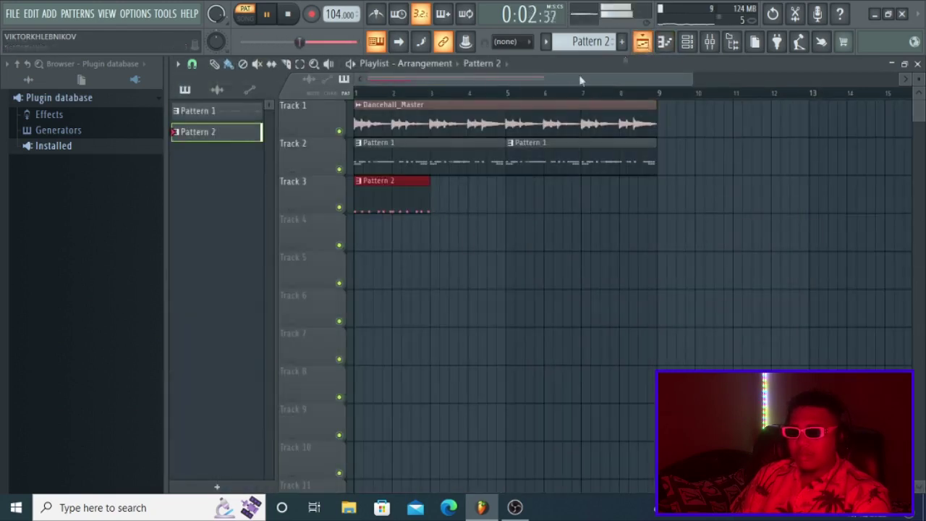
{"action": "left_click_drag", "start_coordinate": [434, 208], "coordinate": [539, 206]}
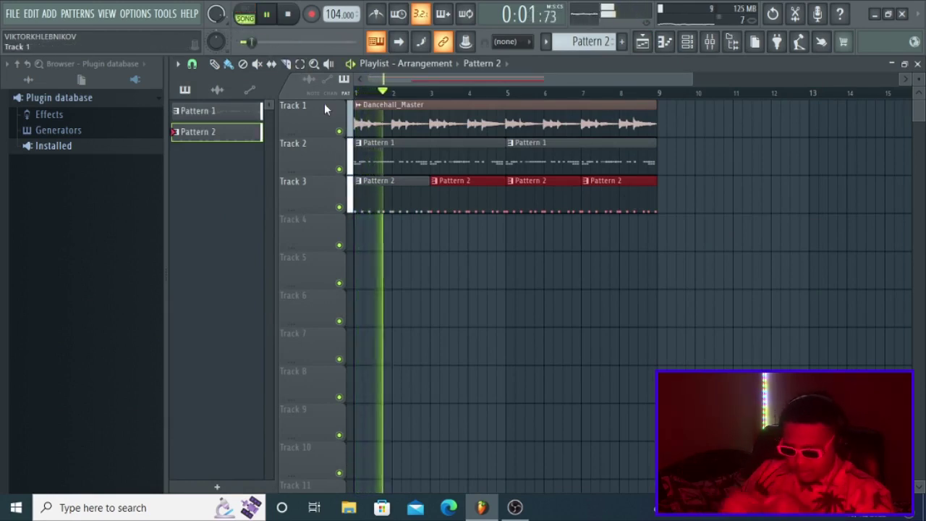
Step: Return to Pattern 1 in the channel rack and audition the unused Bongo 2 and Clp2_Xtc6 samples
{"action": "left_click", "coordinate": [687, 42]}
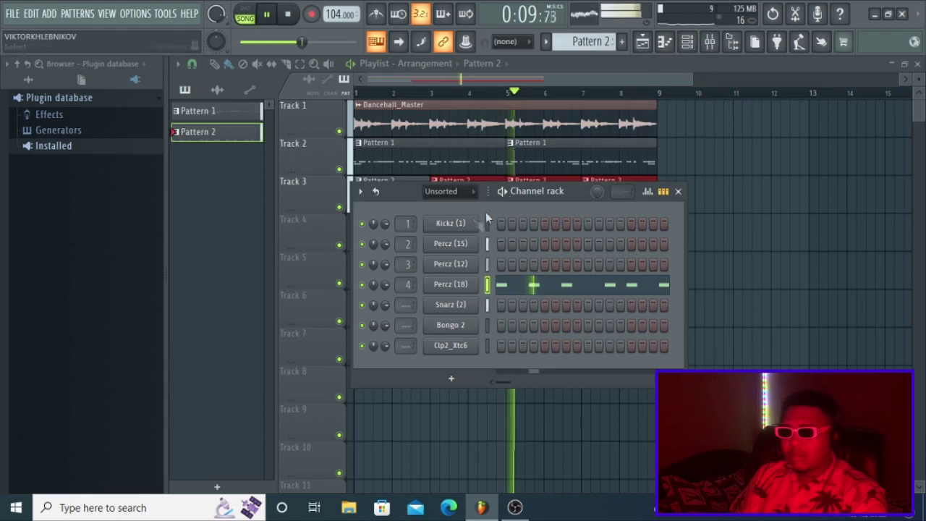
{"action": "scroll", "coordinate": [586, 43], "scroll_direction": "up", "scroll_amount": 1}
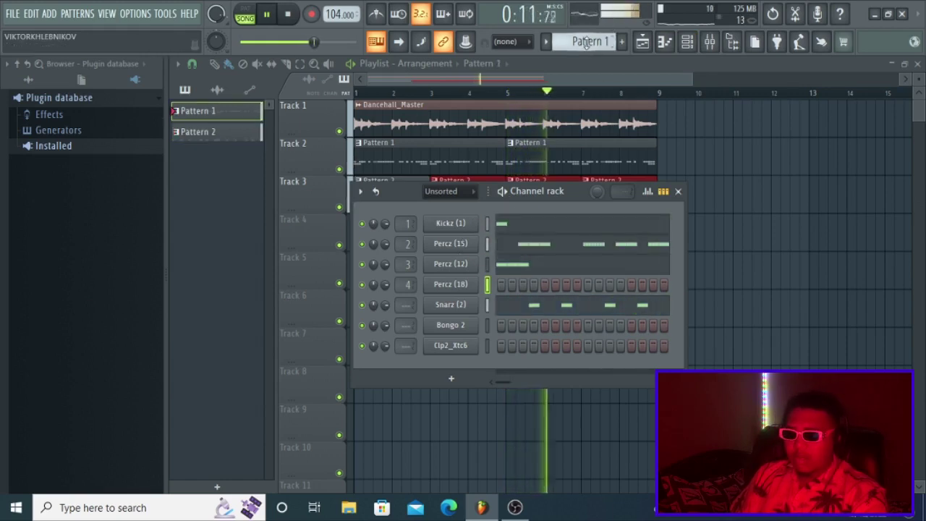
{"action": "left_click", "coordinate": [487, 327]}
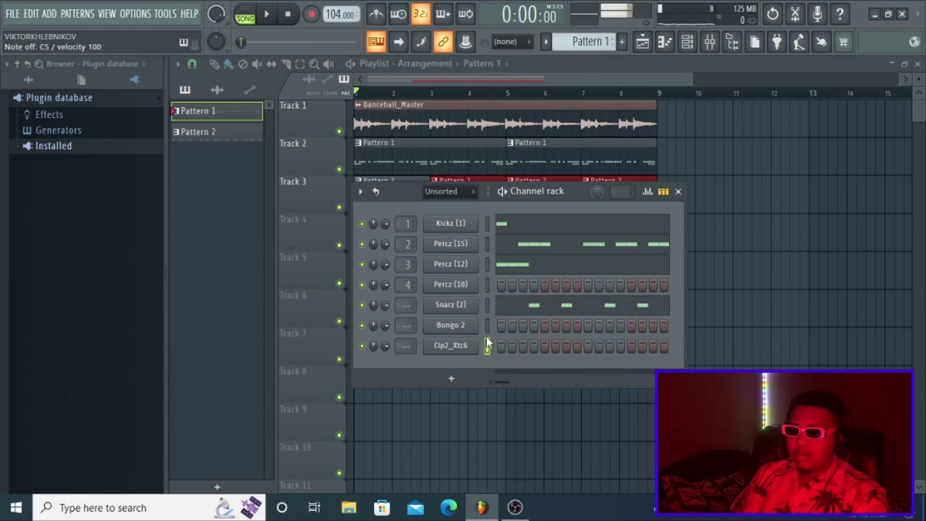
Step: Create an empty Pattern 3 and place its clip at bar 1 of Track 4 in the playlist
{"action": "scroll", "coordinate": [590, 41], "scroll_direction": "down", "scroll_amount": 1}
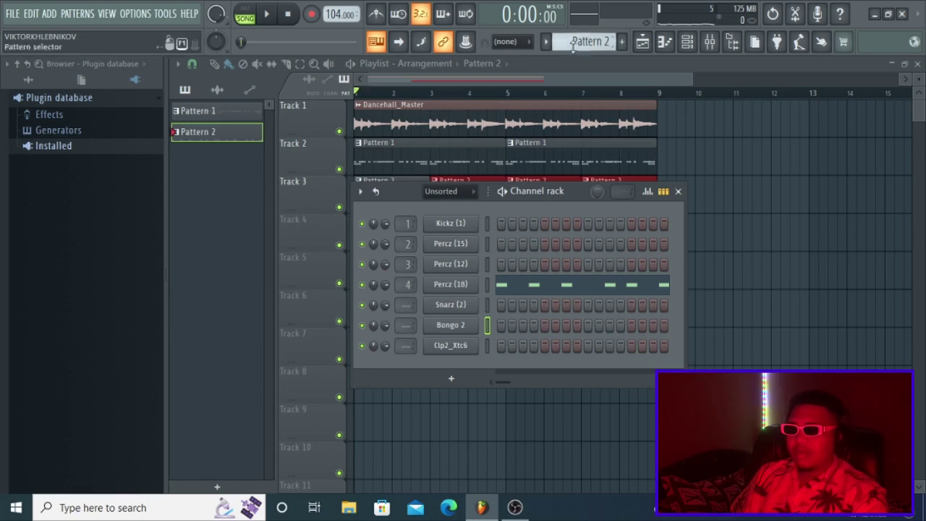
{"action": "scroll", "coordinate": [572, 43], "scroll_direction": "down", "scroll_amount": 1}
{"action": "left_click", "coordinate": [560, 81]}
{"action": "left_click", "coordinate": [471, 233]}
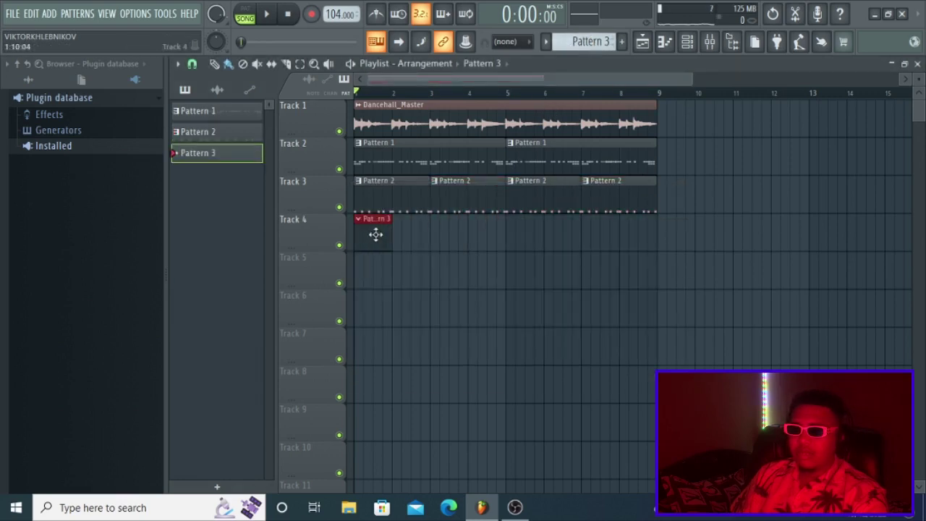
Step: Open Clp2_Xtc6 of Pattern 3 in the piano roll and stop the song playback
{"action": "double_click", "coordinate": [381, 232]}
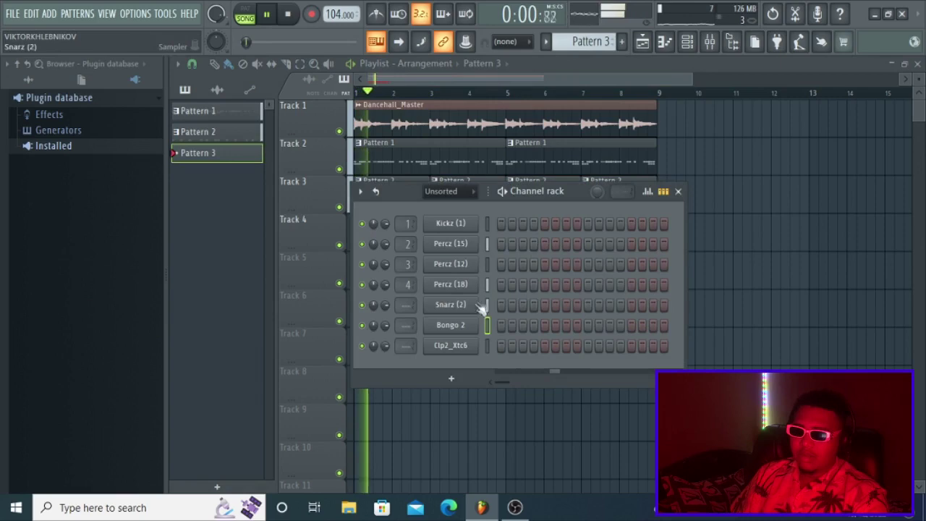
{"action": "right_click", "coordinate": [467, 350]}
{"action": "left_click", "coordinate": [515, 356]}
{"action": "key", "text": "space"}
{"action": "right_click", "coordinate": [432, 95]}
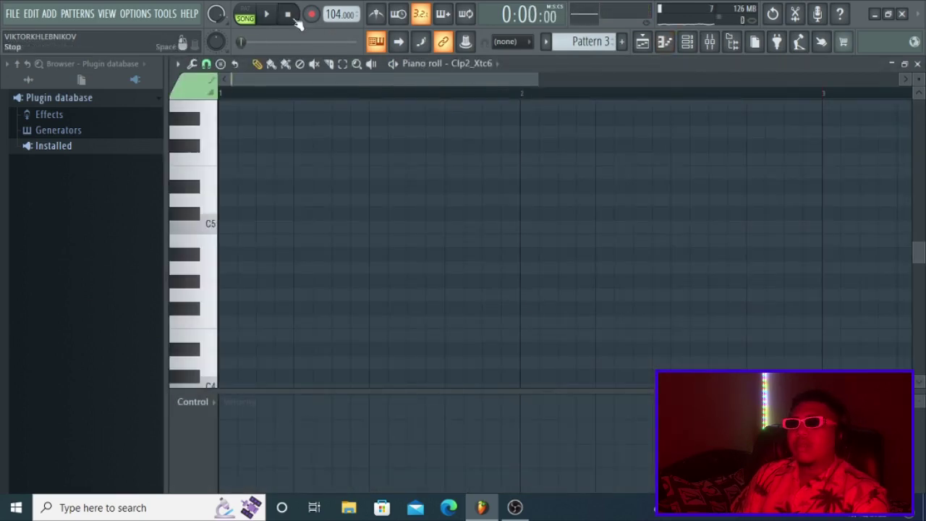
Step: Extend the Pattern 3 clip on Track 4 to two bars and open Clp2_Xtc6 from its channel rack in the piano roll
{"action": "left_click", "coordinate": [643, 41]}
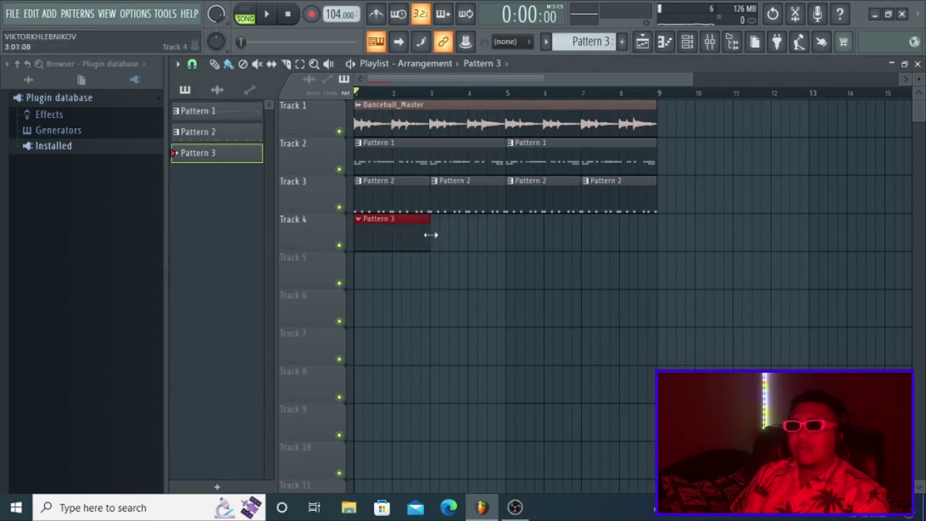
{"action": "double_click", "coordinate": [389, 233]}
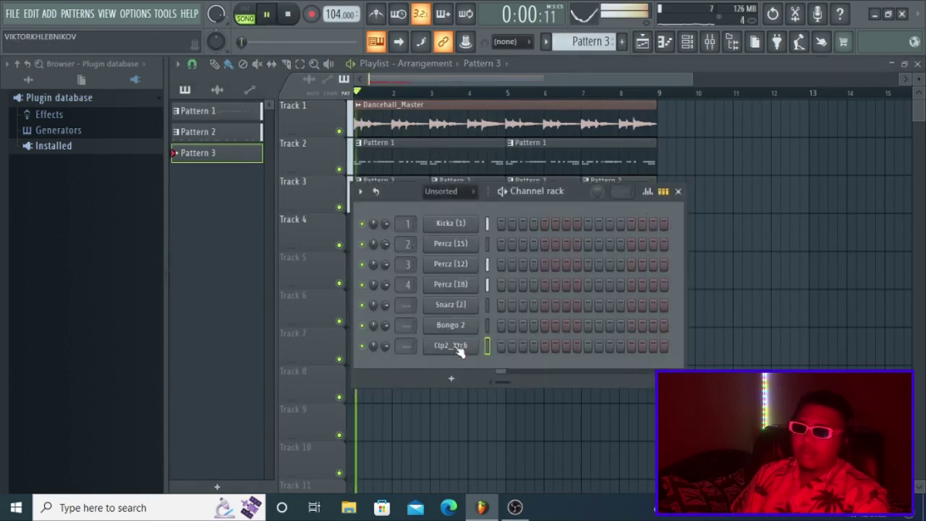
{"action": "right_click", "coordinate": [457, 348]}
{"action": "left_click", "coordinate": [503, 300]}
{"action": "key", "text": "space"}
Step: Add C5 notes at steps 13 and 15 of bar 1 for Clp2_Xtc6 in Pattern 3
{"action": "left_click_drag", "start_coordinate": [539, 77], "coordinate": [489, 77]}
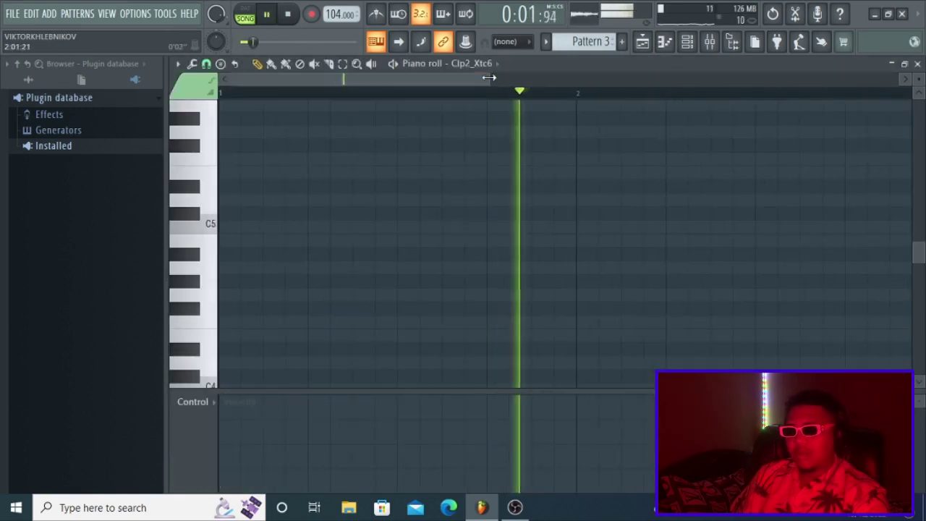
{"action": "key", "text": "space"}
{"action": "key", "text": "space"}
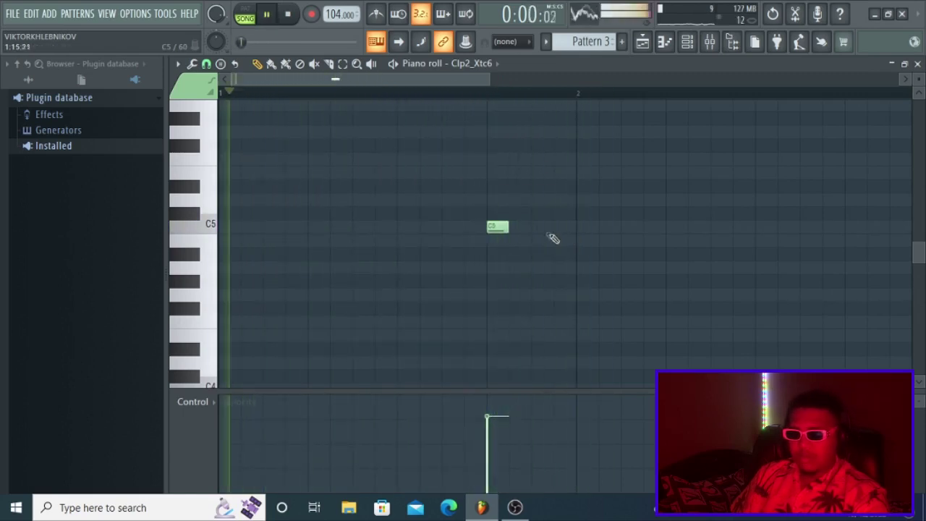
{"action": "left_click", "coordinate": [539, 227]}
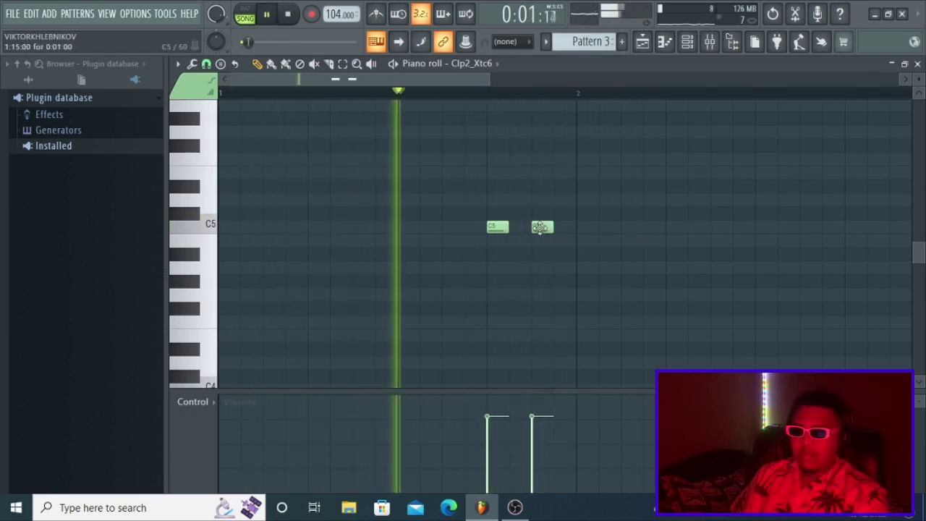
Step: Add a C5 note at step 15 of bar 2 for Clp2_Xtc6 in Pattern 3
{"action": "left_click_drag", "start_coordinate": [461, 82], "coordinate": [516, 92]}
{"action": "key", "text": "space"}
{"action": "left_click", "coordinate": [578, 226]}
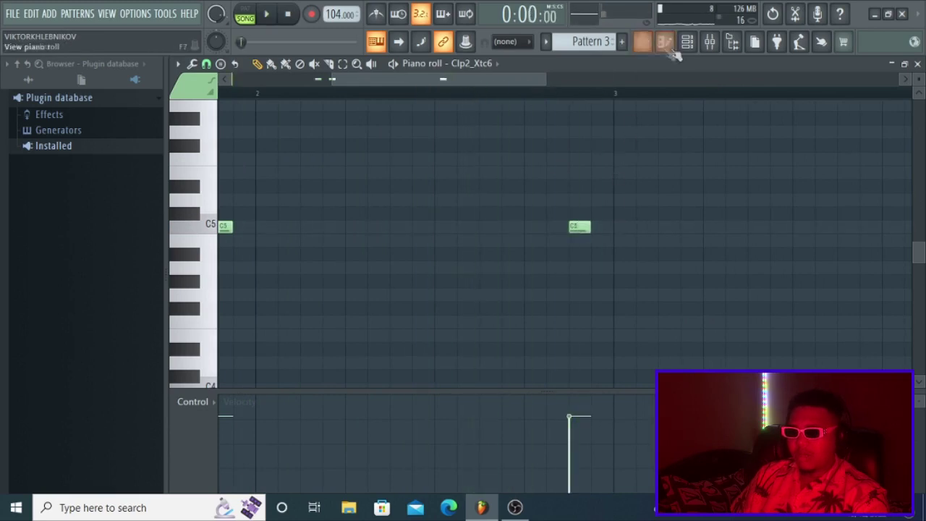
Step: Open Bongo 2 of Pattern 3 in the piano roll at bar 1 and play the song
{"action": "left_click", "coordinate": [687, 51]}
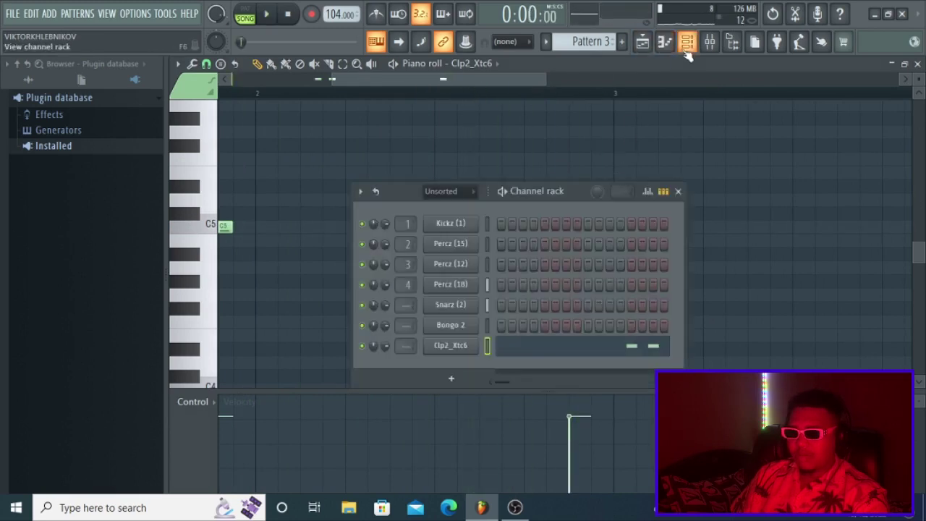
{"action": "right_click", "coordinate": [461, 330]}
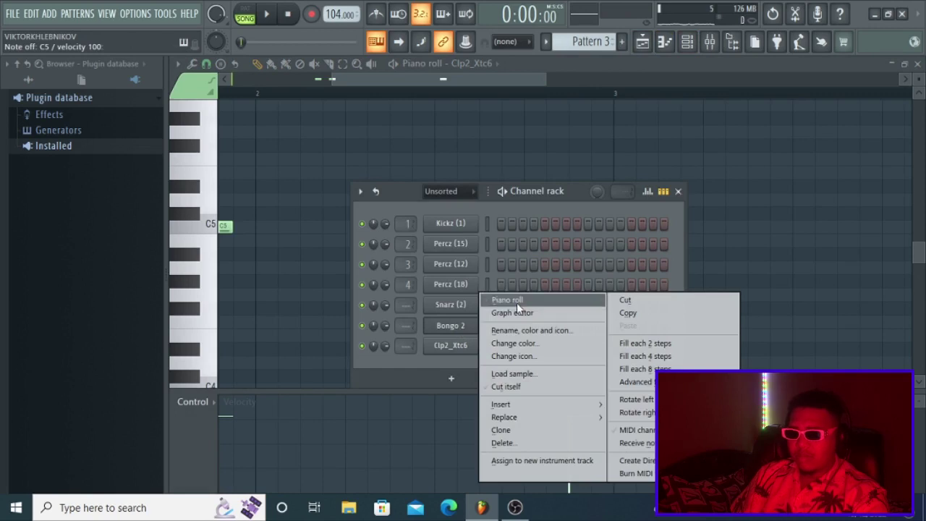
{"action": "left_click", "coordinate": [516, 303]}
{"action": "key", "text": "space"}
{"action": "left_click_drag", "start_coordinate": [513, 82], "coordinate": [272, 108]}
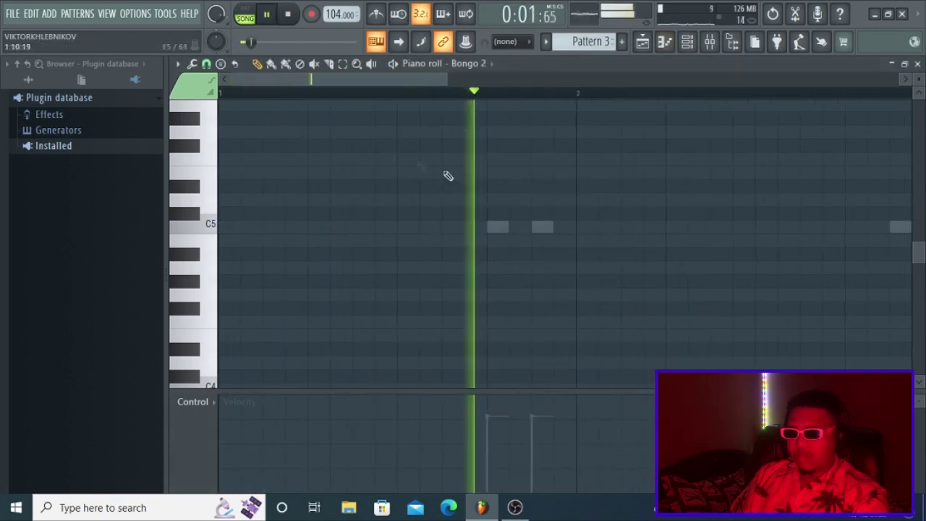
Step: Add C5 notes for Bongo 2 in Pattern 3 at steps 7 and 8 of bar 1 and step 4 of bar 2
{"action": "left_click", "coordinate": [362, 228]}
{"action": "left_click", "coordinate": [384, 229]}
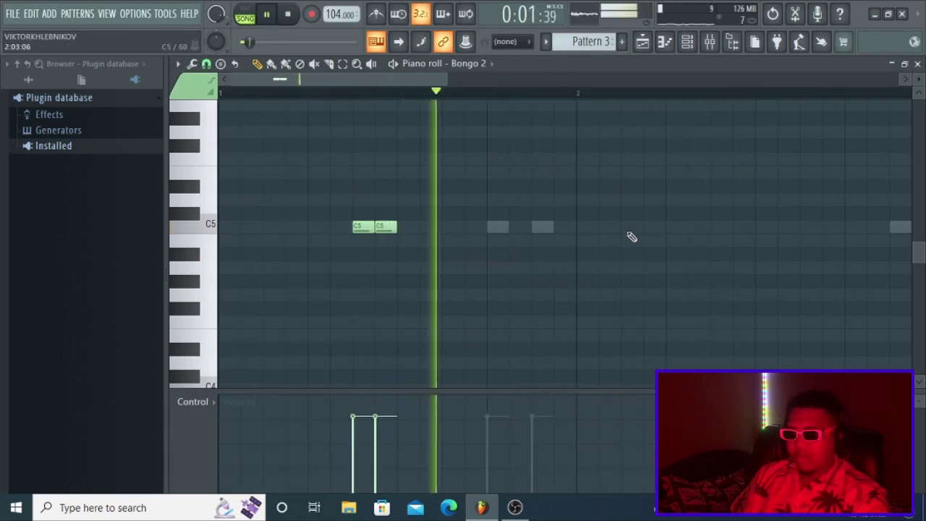
{"action": "key", "text": "space"}
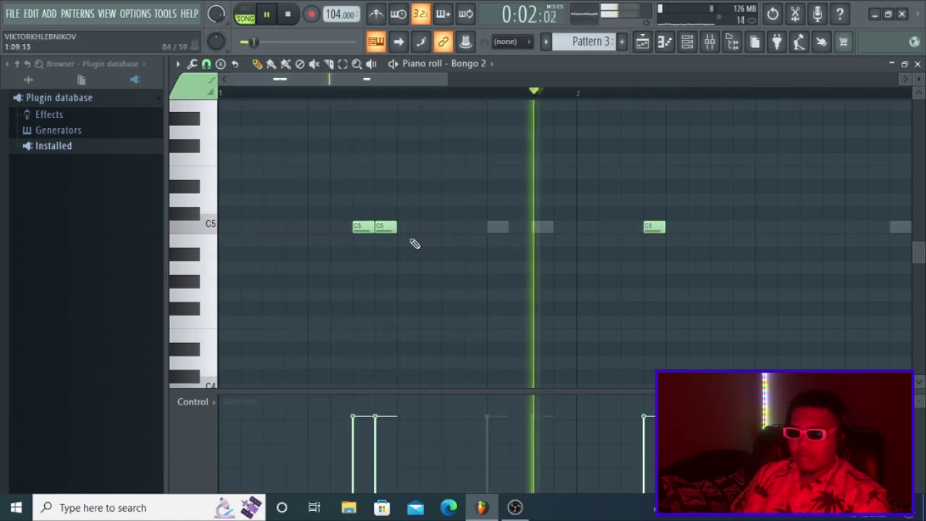
Step: Replay the song and replace the two Bongo 2 notes in bar 1 with a single C5 note at step 7
{"action": "key", "text": "space"}
{"action": "key", "text": "space"}
{"action": "right_click", "coordinate": [386, 227]}
{"action": "right_click", "coordinate": [363, 227]}
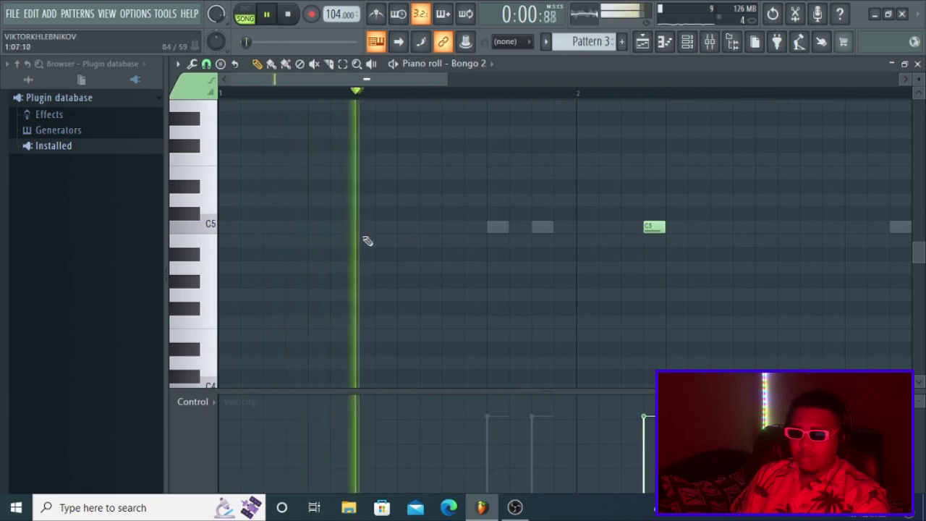
{"action": "left_click", "coordinate": [355, 227]}
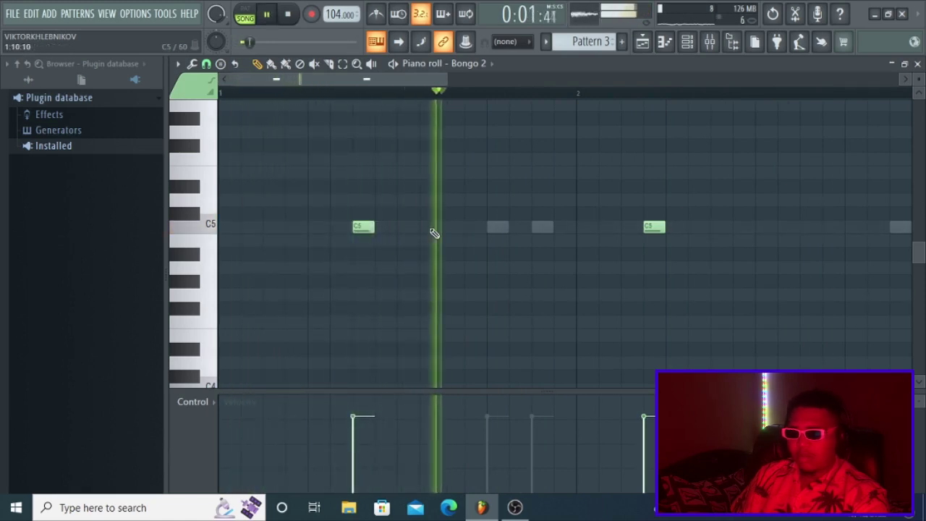
Step: Return to the playlist and delete the Pattern 3 clip from Track 4
{"action": "left_click", "coordinate": [641, 42]}
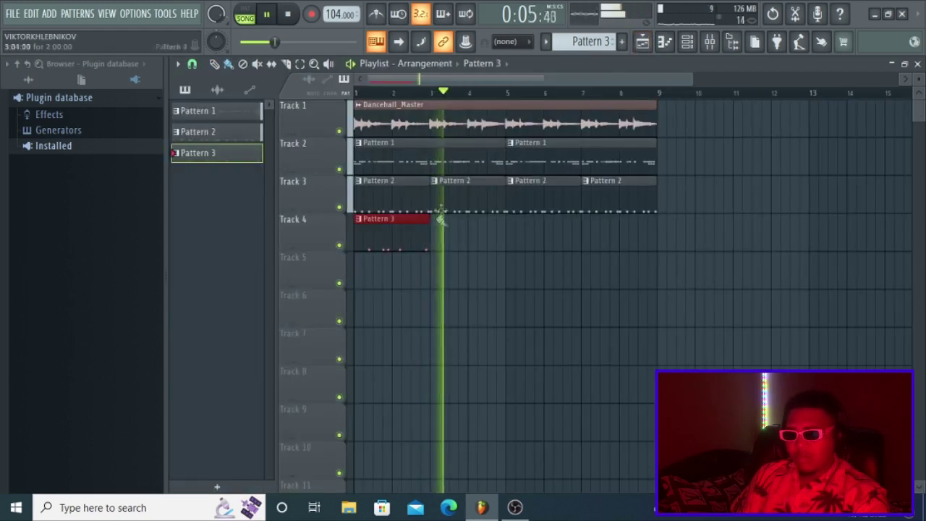
{"action": "right_click", "coordinate": [405, 237]}
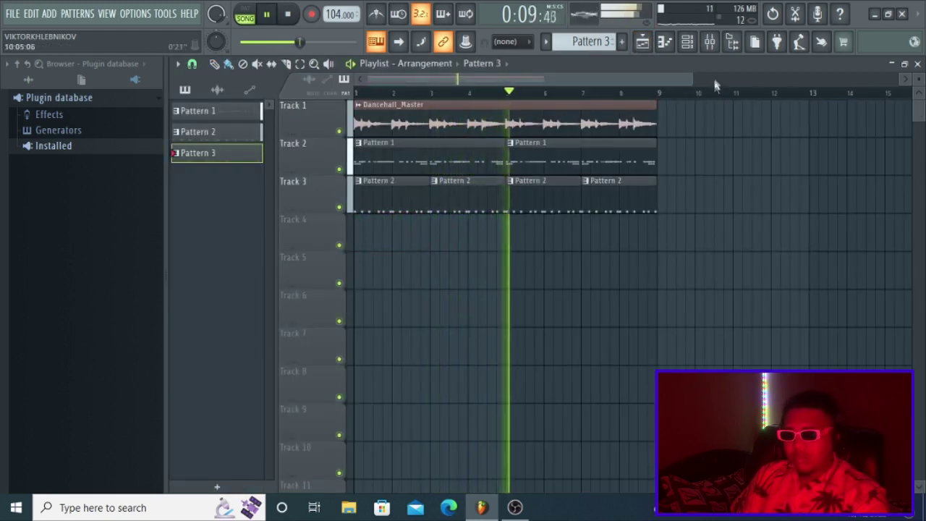
{"action": "left_click_drag", "start_coordinate": [691, 75], "coordinate": [830, 77]}
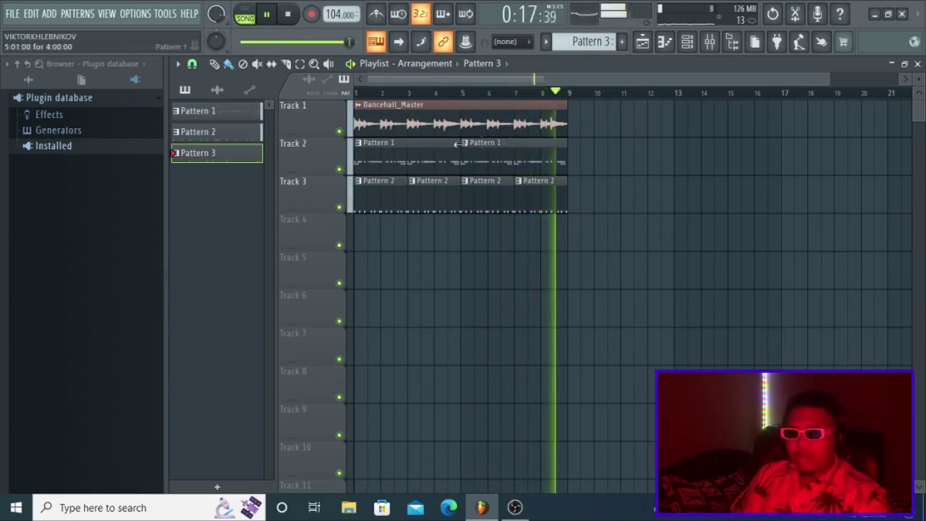
Step: Audition the drum patterns with Track 1 muted, muting Track 3 and Track 2 in turn, and unmute all three tracks
{"action": "left_click", "coordinate": [338, 131]}
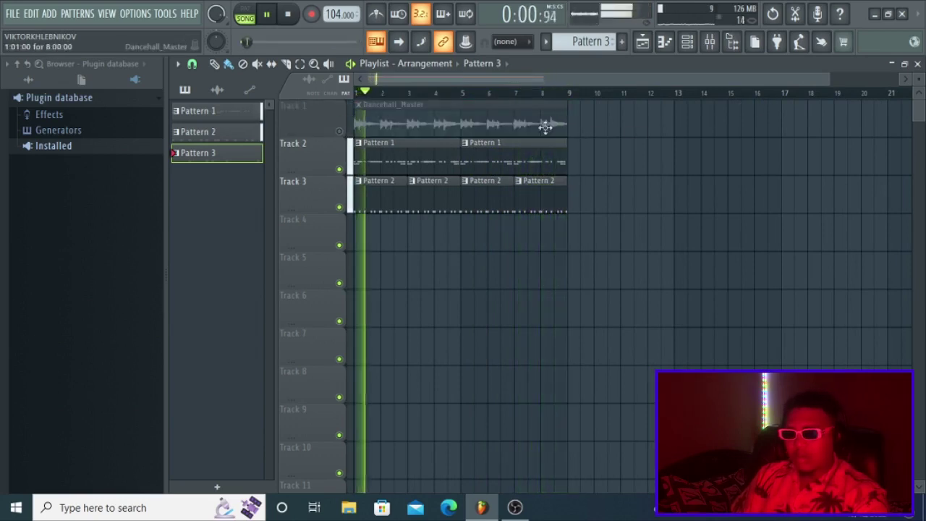
{"action": "left_click_drag", "start_coordinate": [826, 78], "coordinate": [554, 78]}
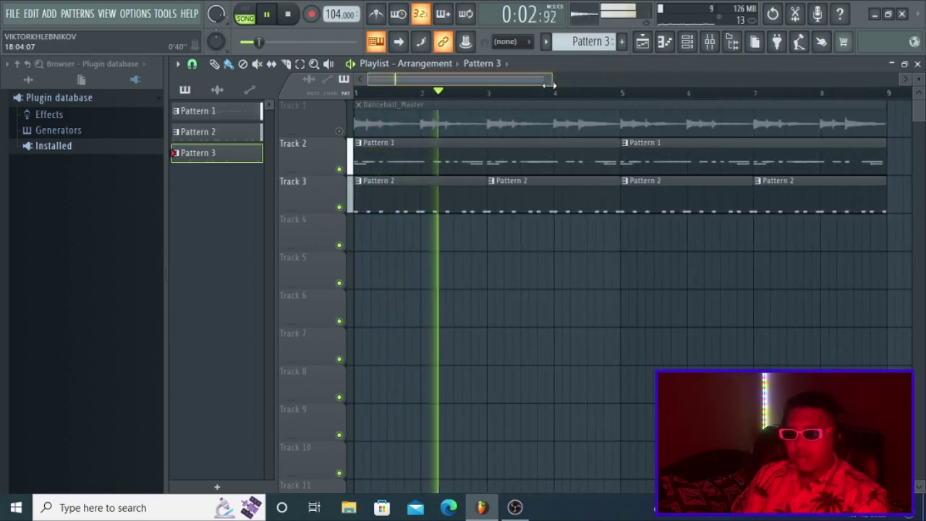
{"action": "left_click", "coordinate": [339, 207]}
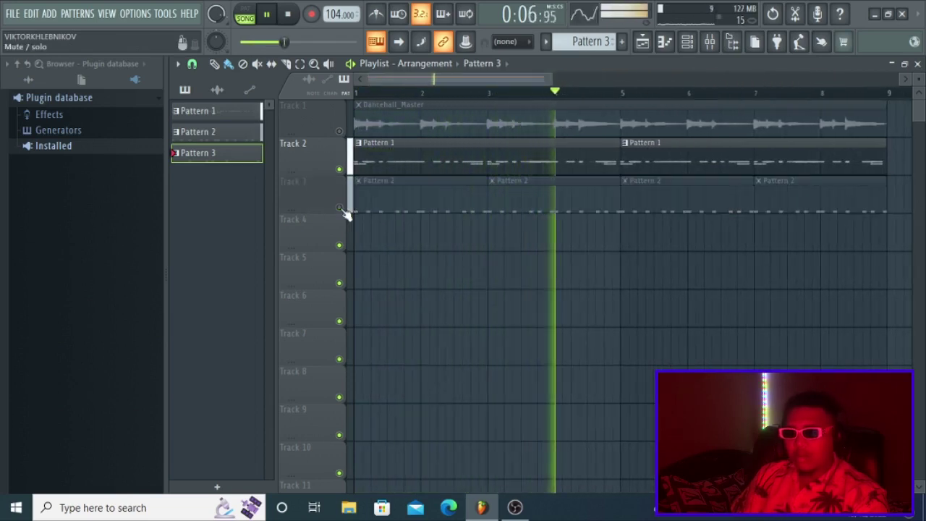
{"action": "left_click", "coordinate": [339, 208]}
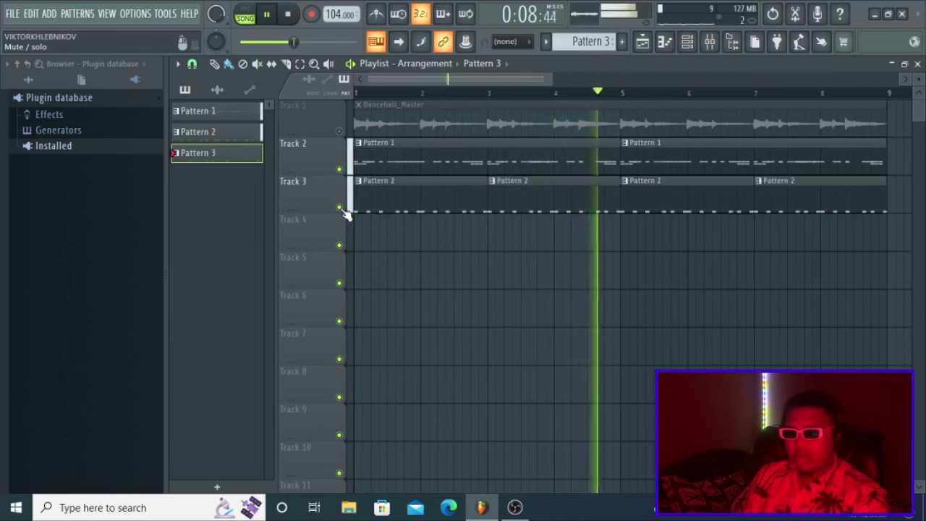
{"action": "left_click", "coordinate": [339, 169]}
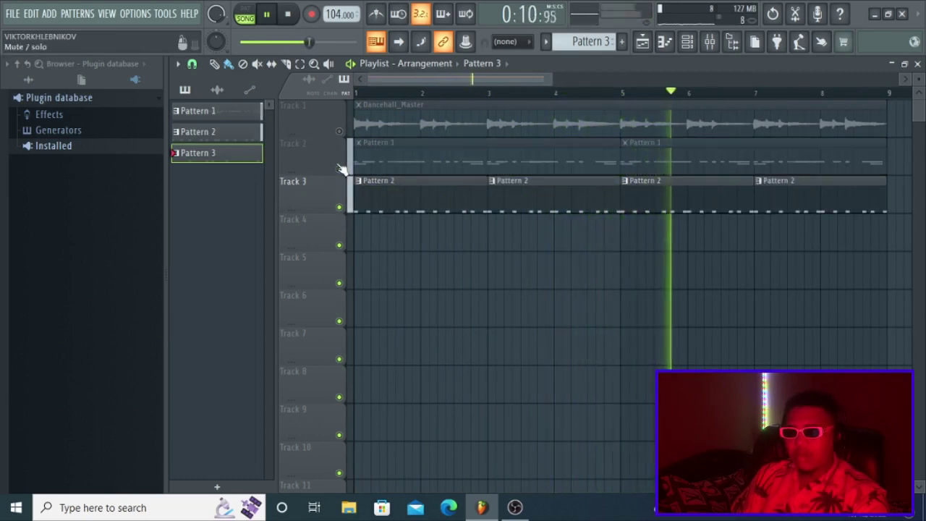
{"action": "left_click", "coordinate": [340, 168]}
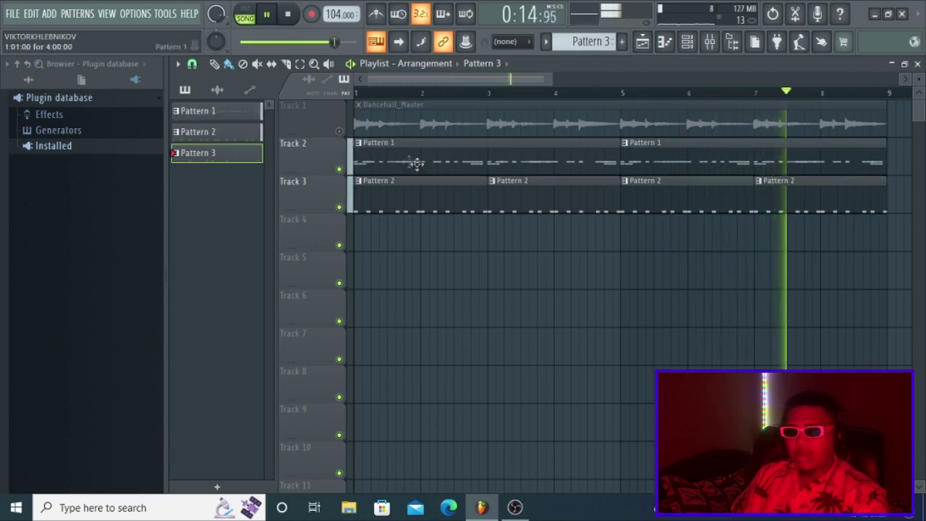
{"action": "left_click_drag", "start_coordinate": [550, 78], "coordinate": [734, 80]}
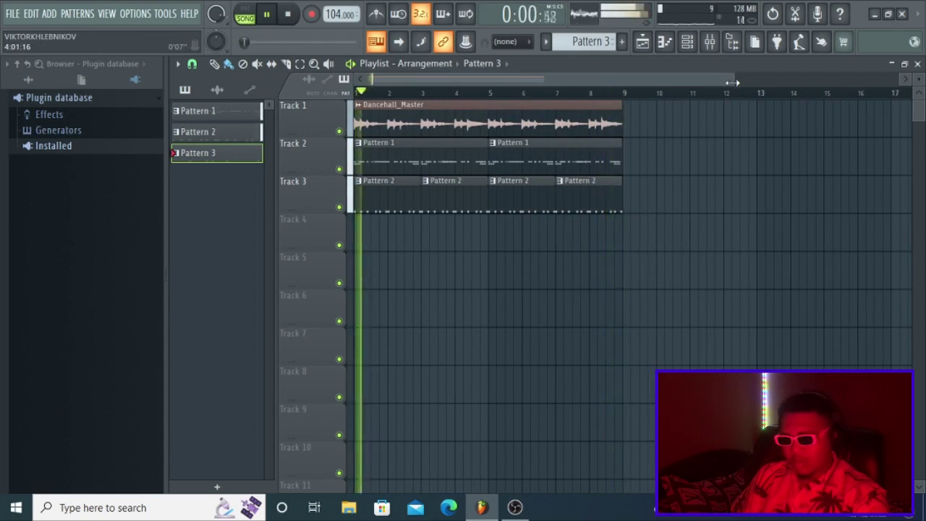